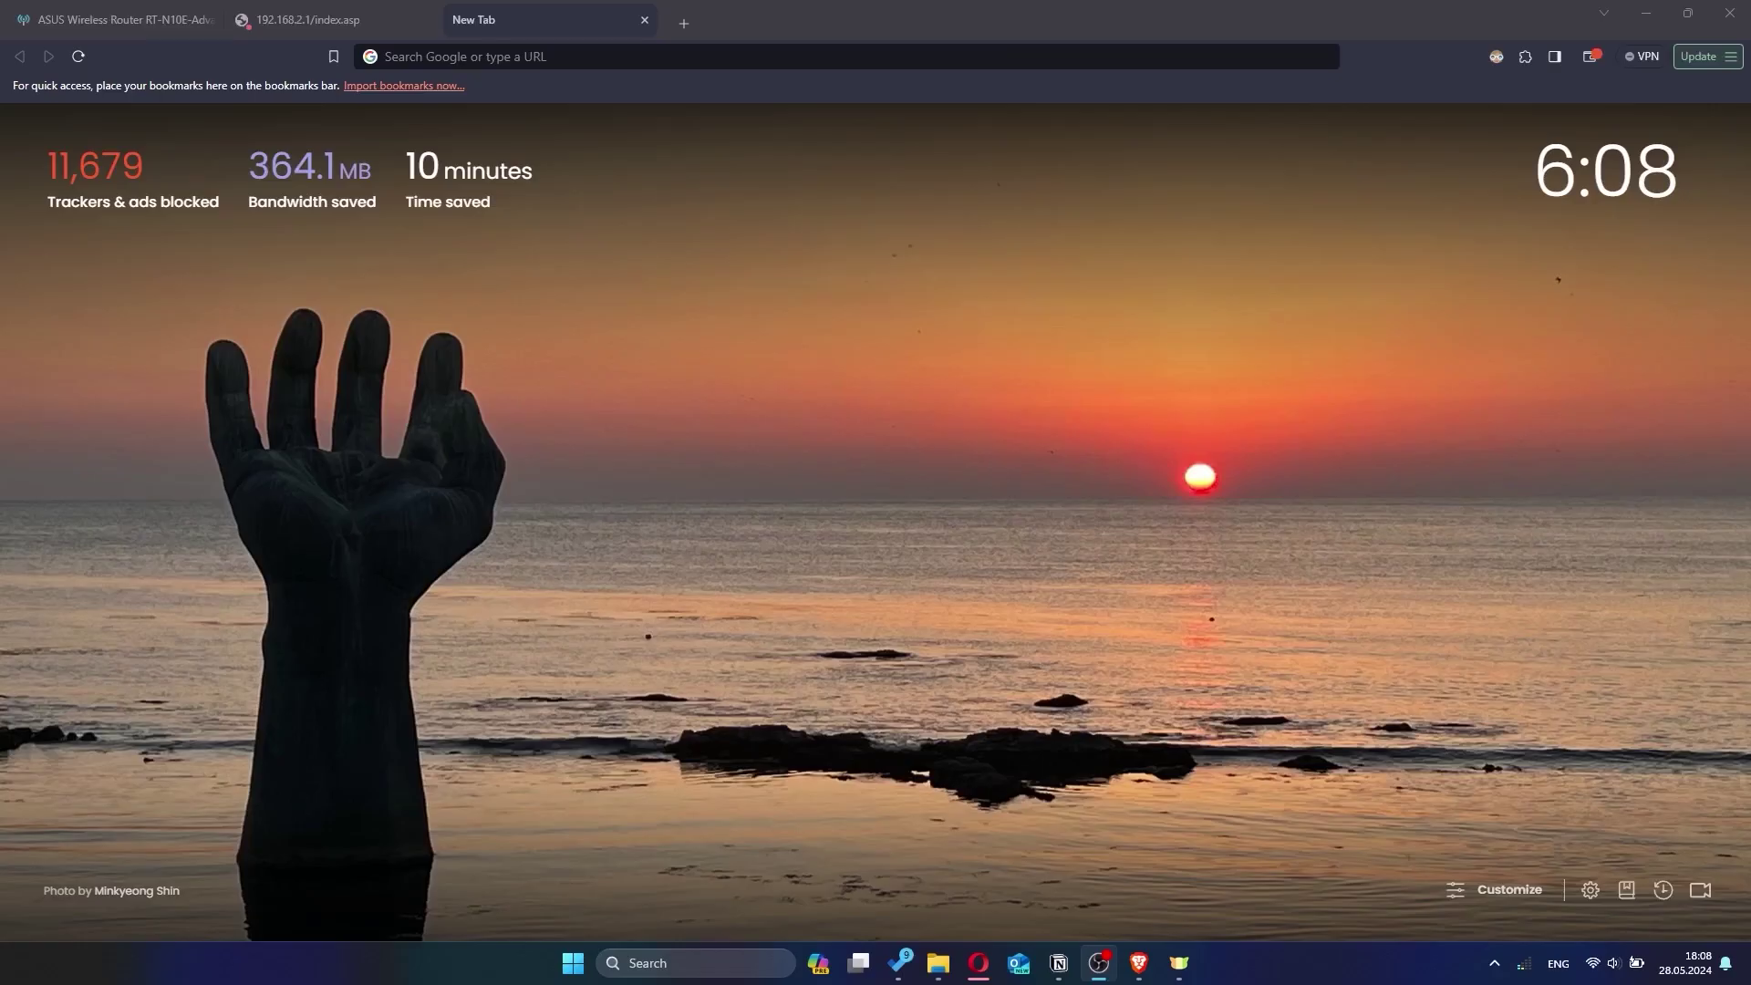
Bring the Brave window with its blank New Tab page to the front
click(1207, 485)
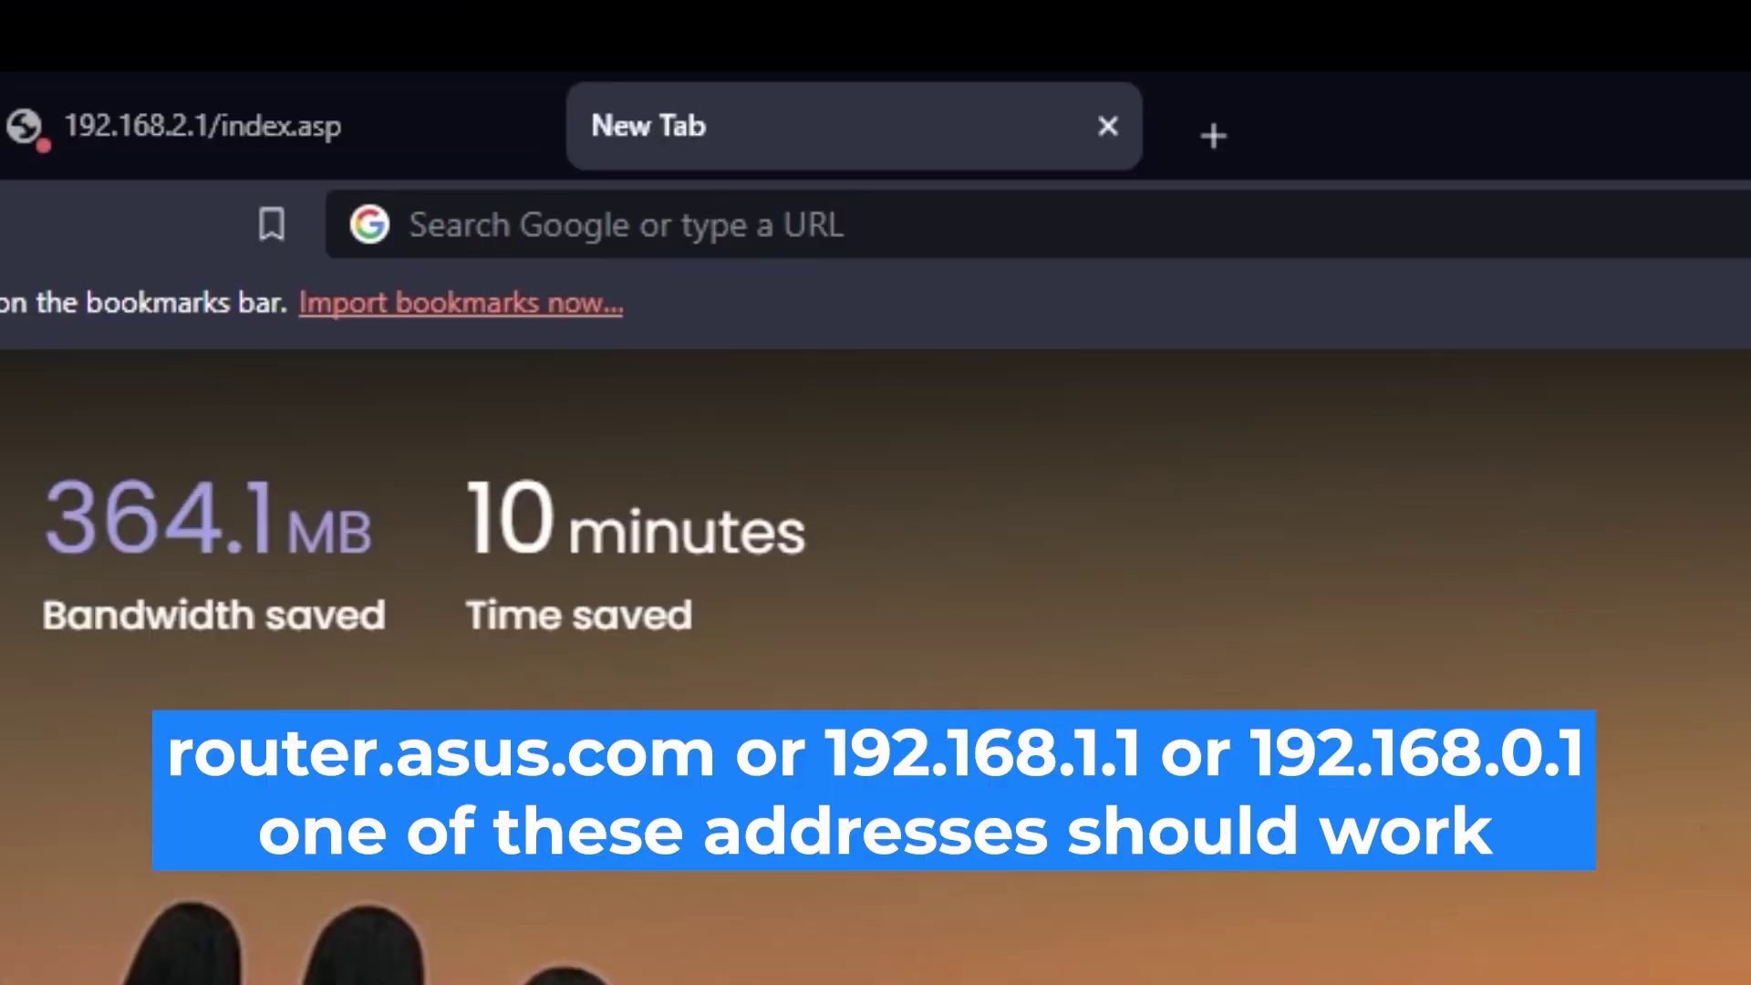
Load the router at 192.168.2.1 and submit the default admin username and password
click(1030, 57)
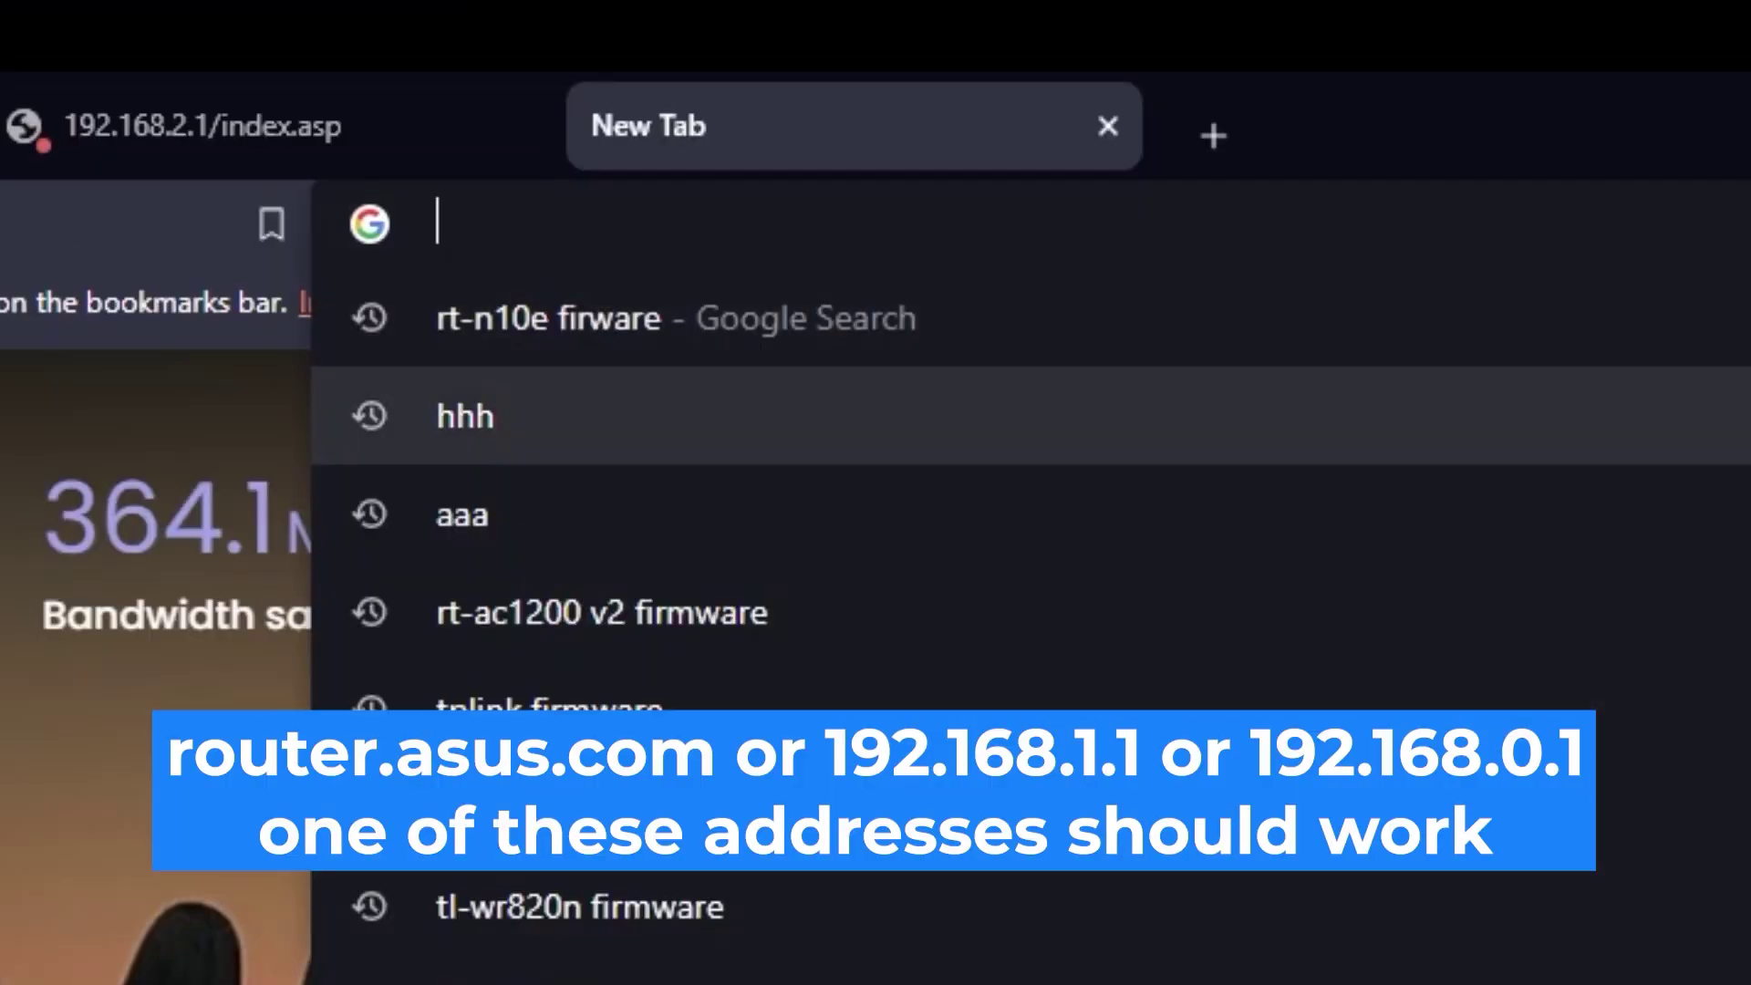
text(192)
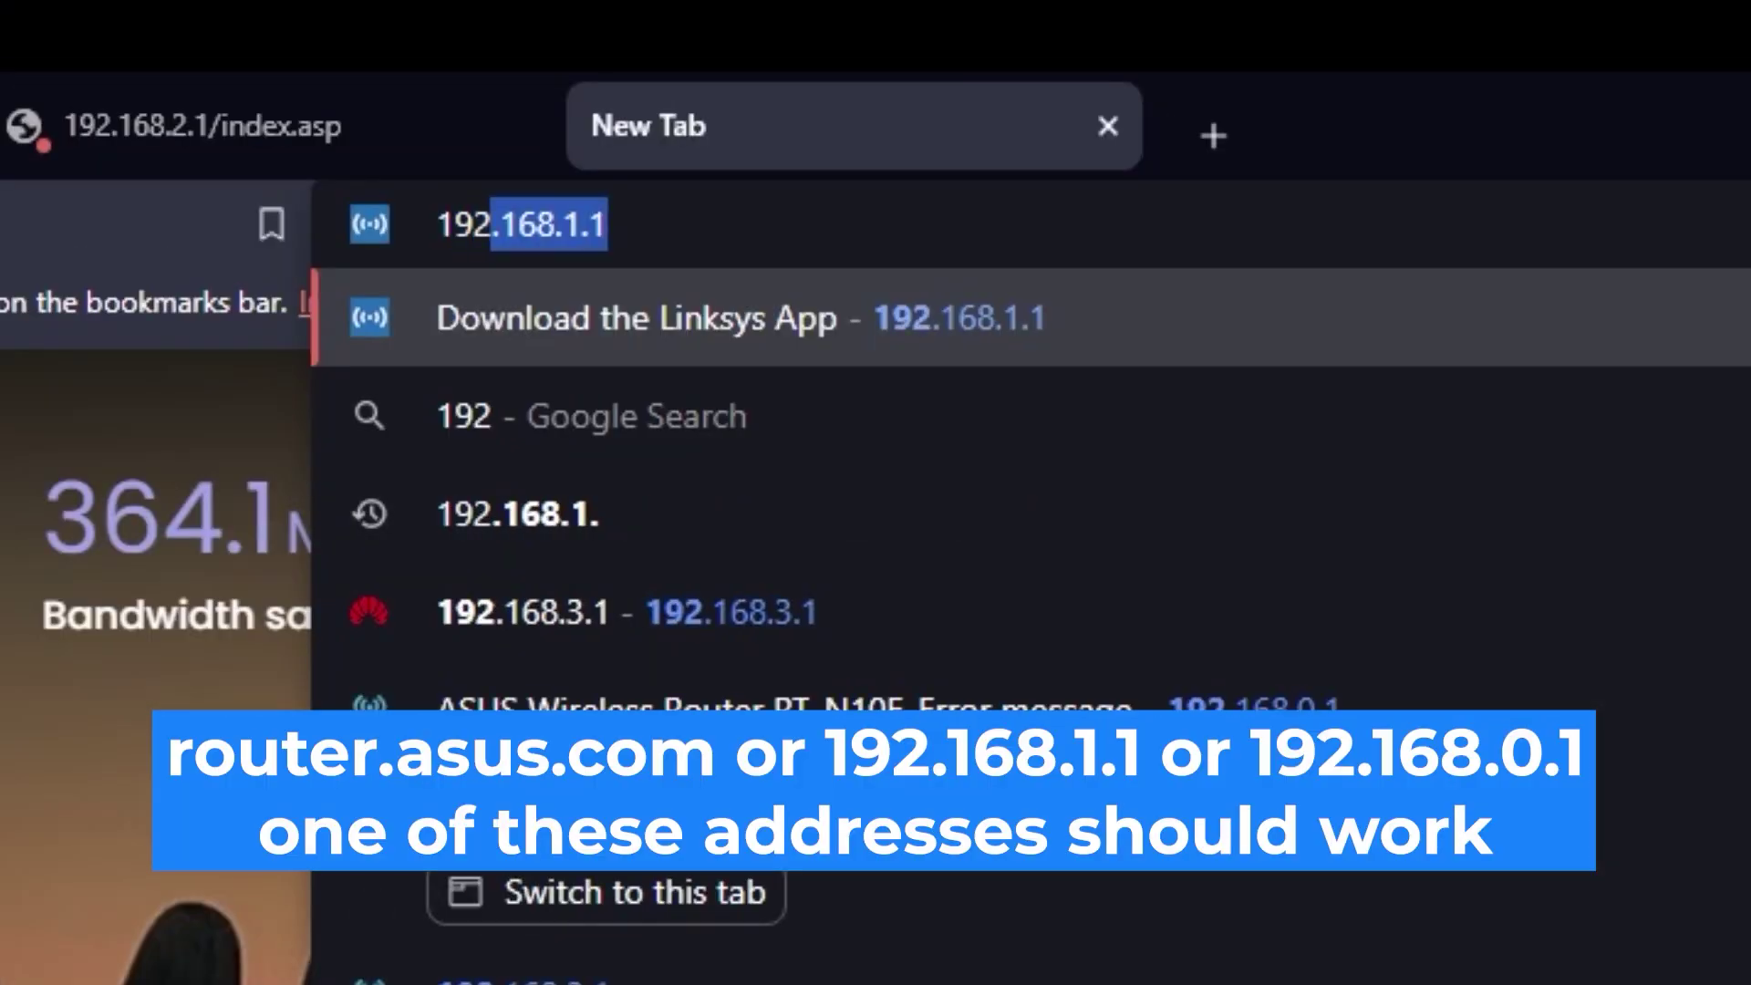
text(.168.2.1)
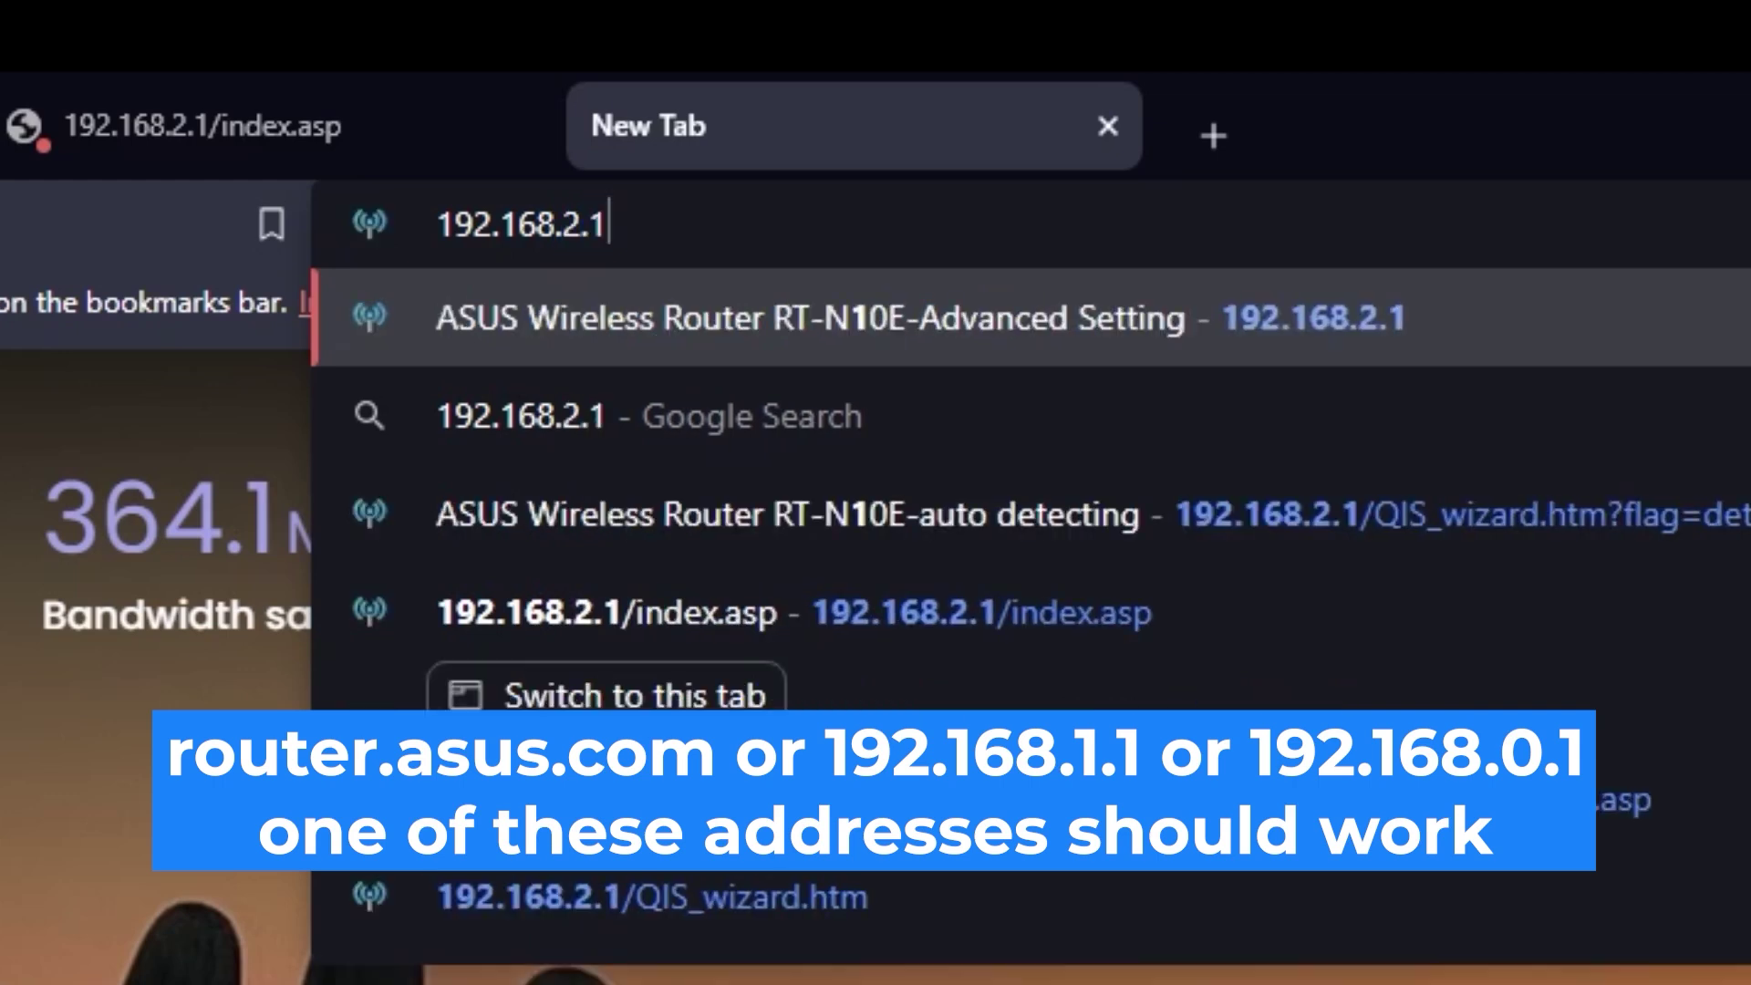
key(Return)
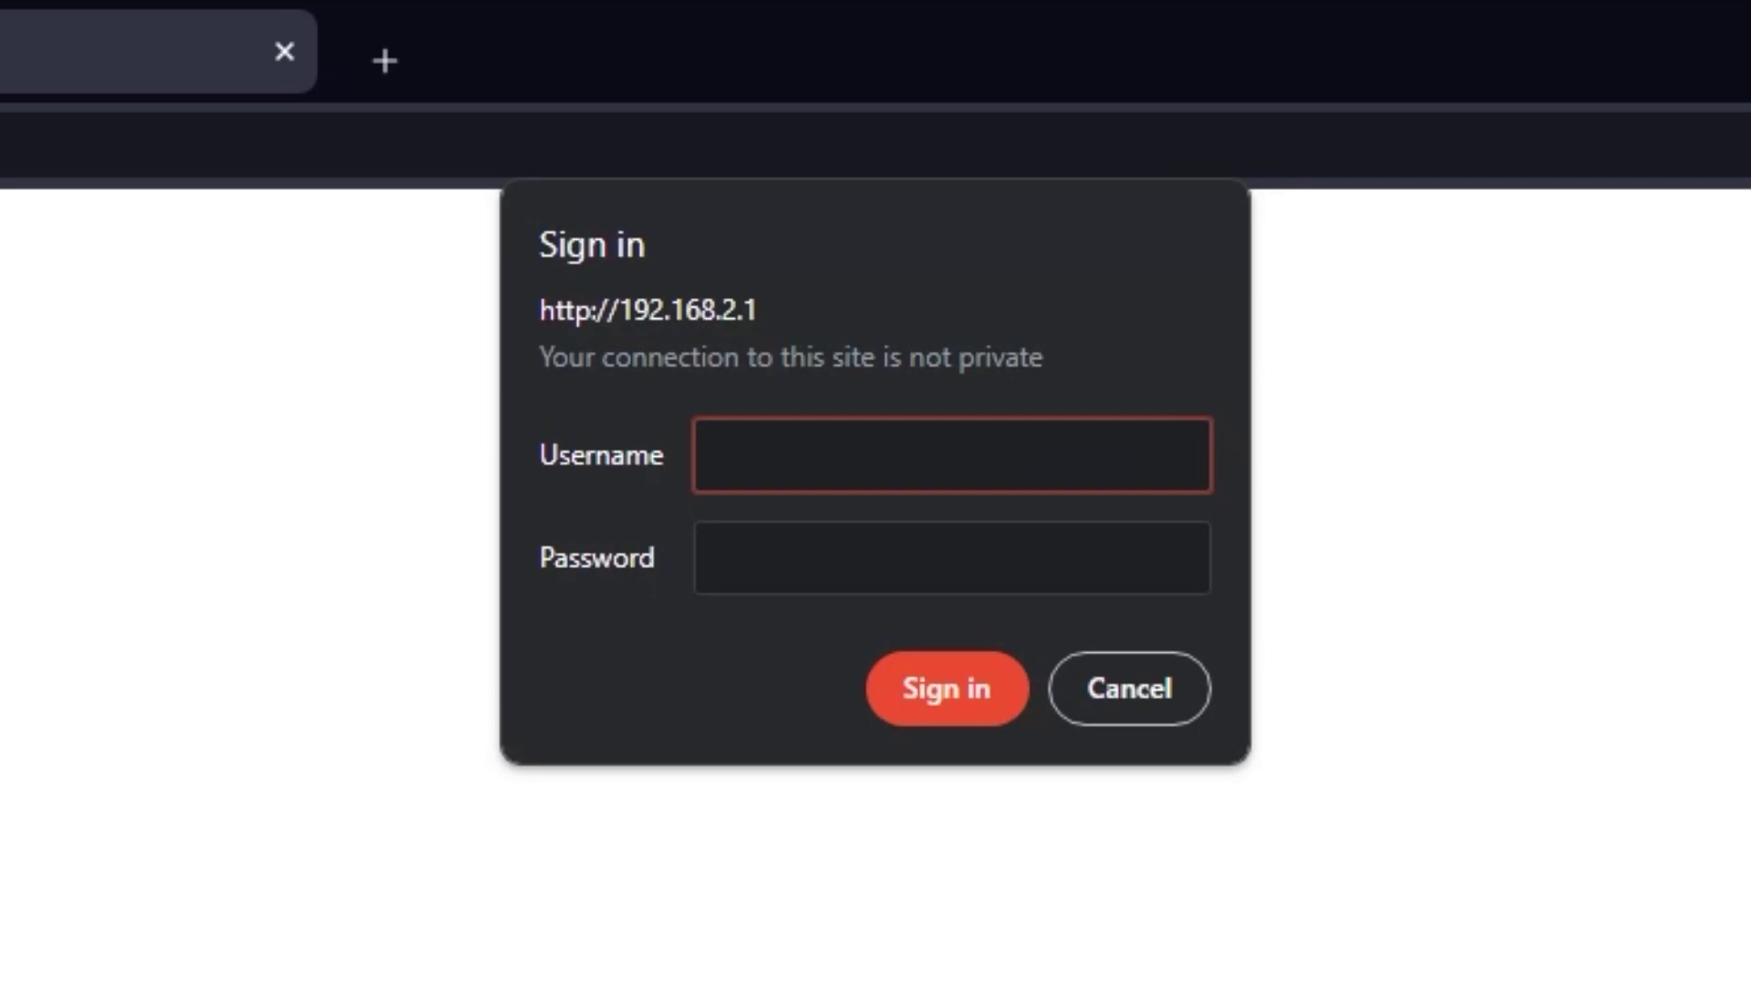
text(admin)
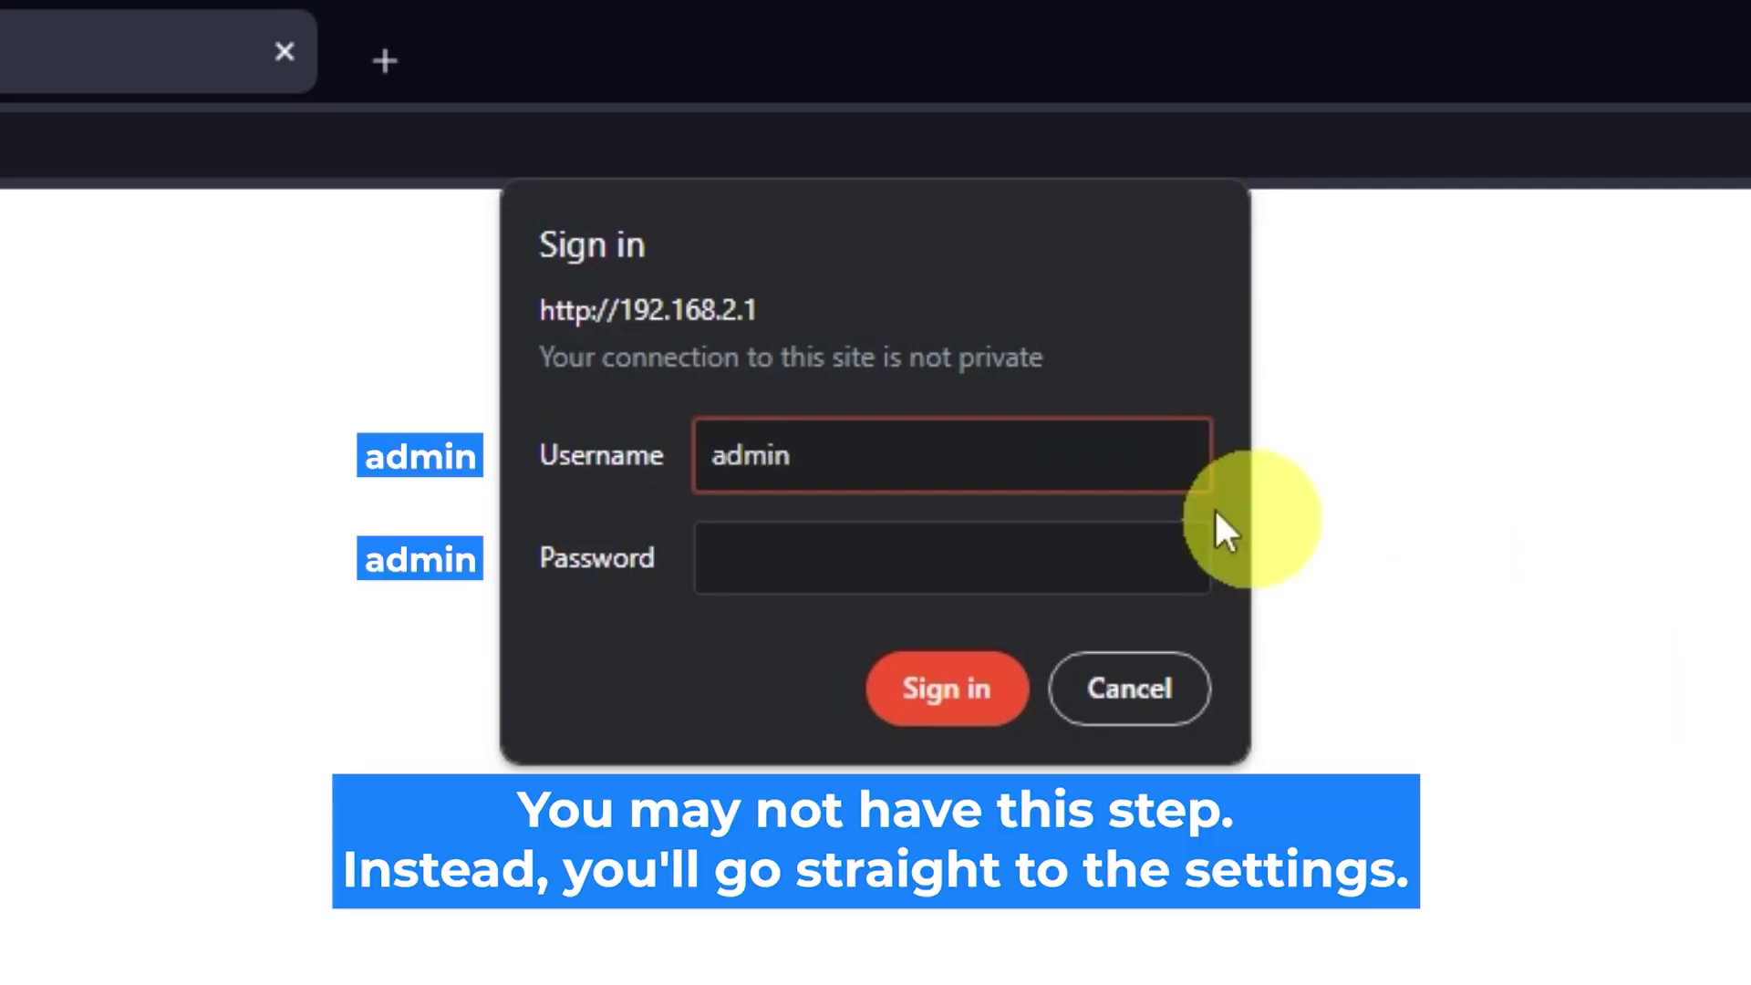
click(1043, 547)
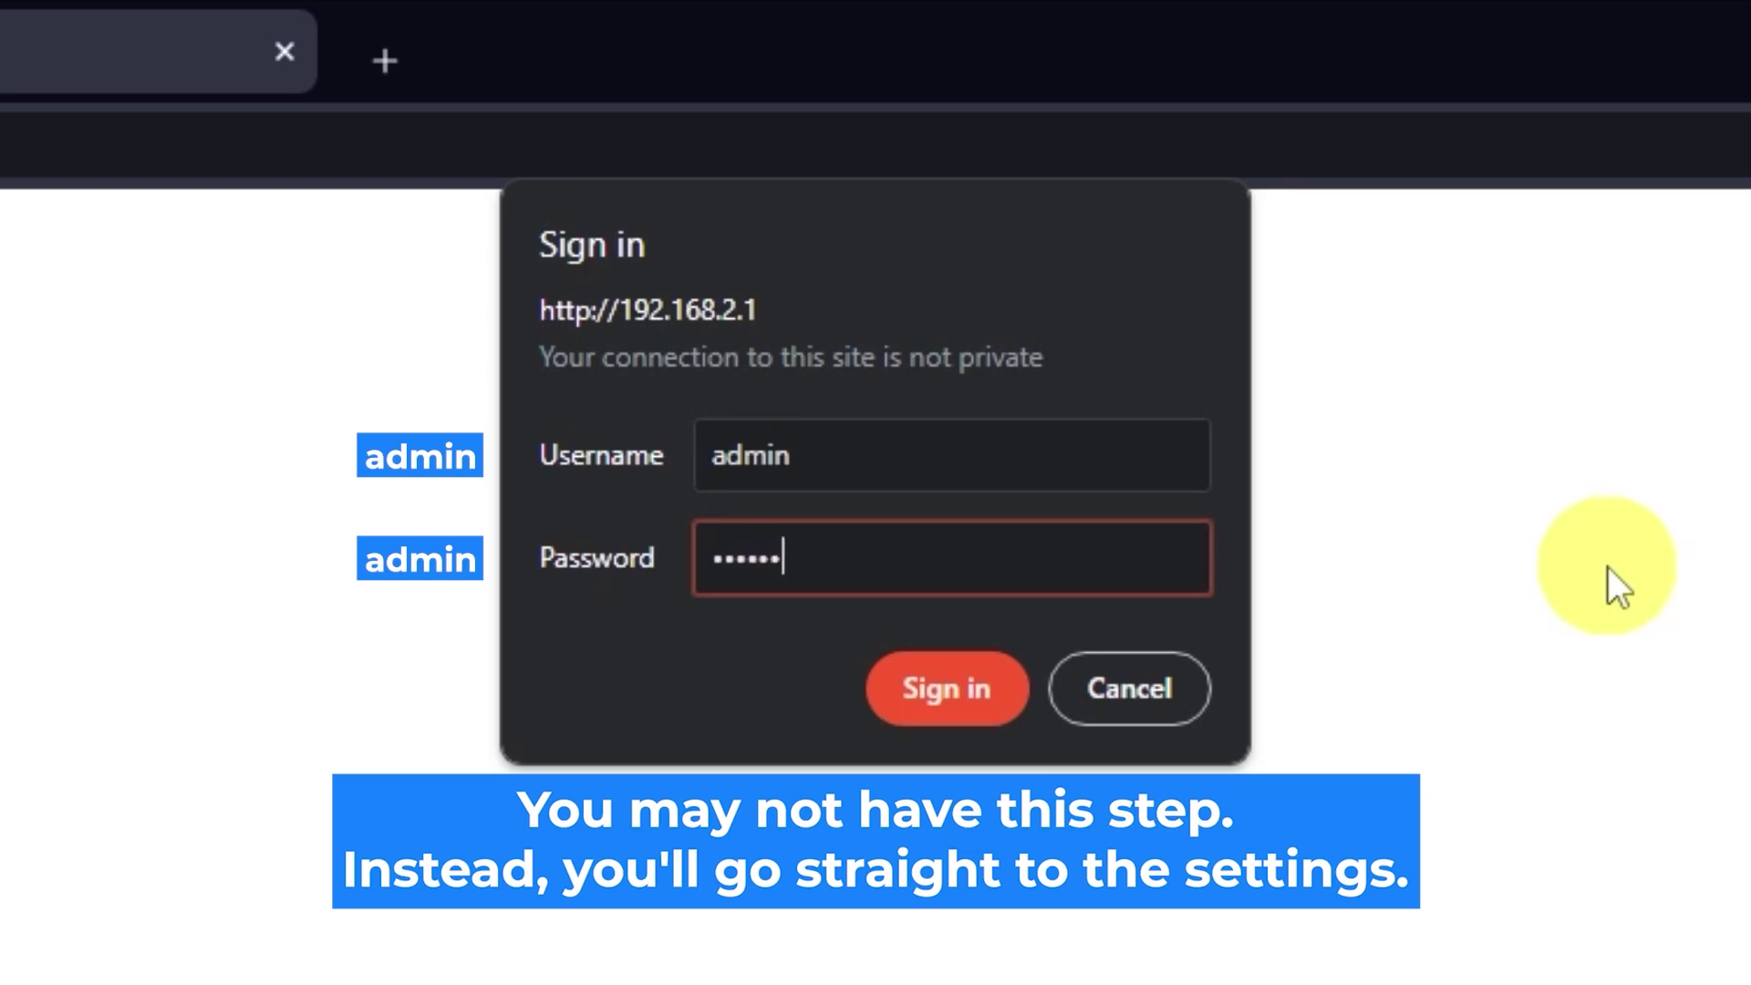
click(972, 707)
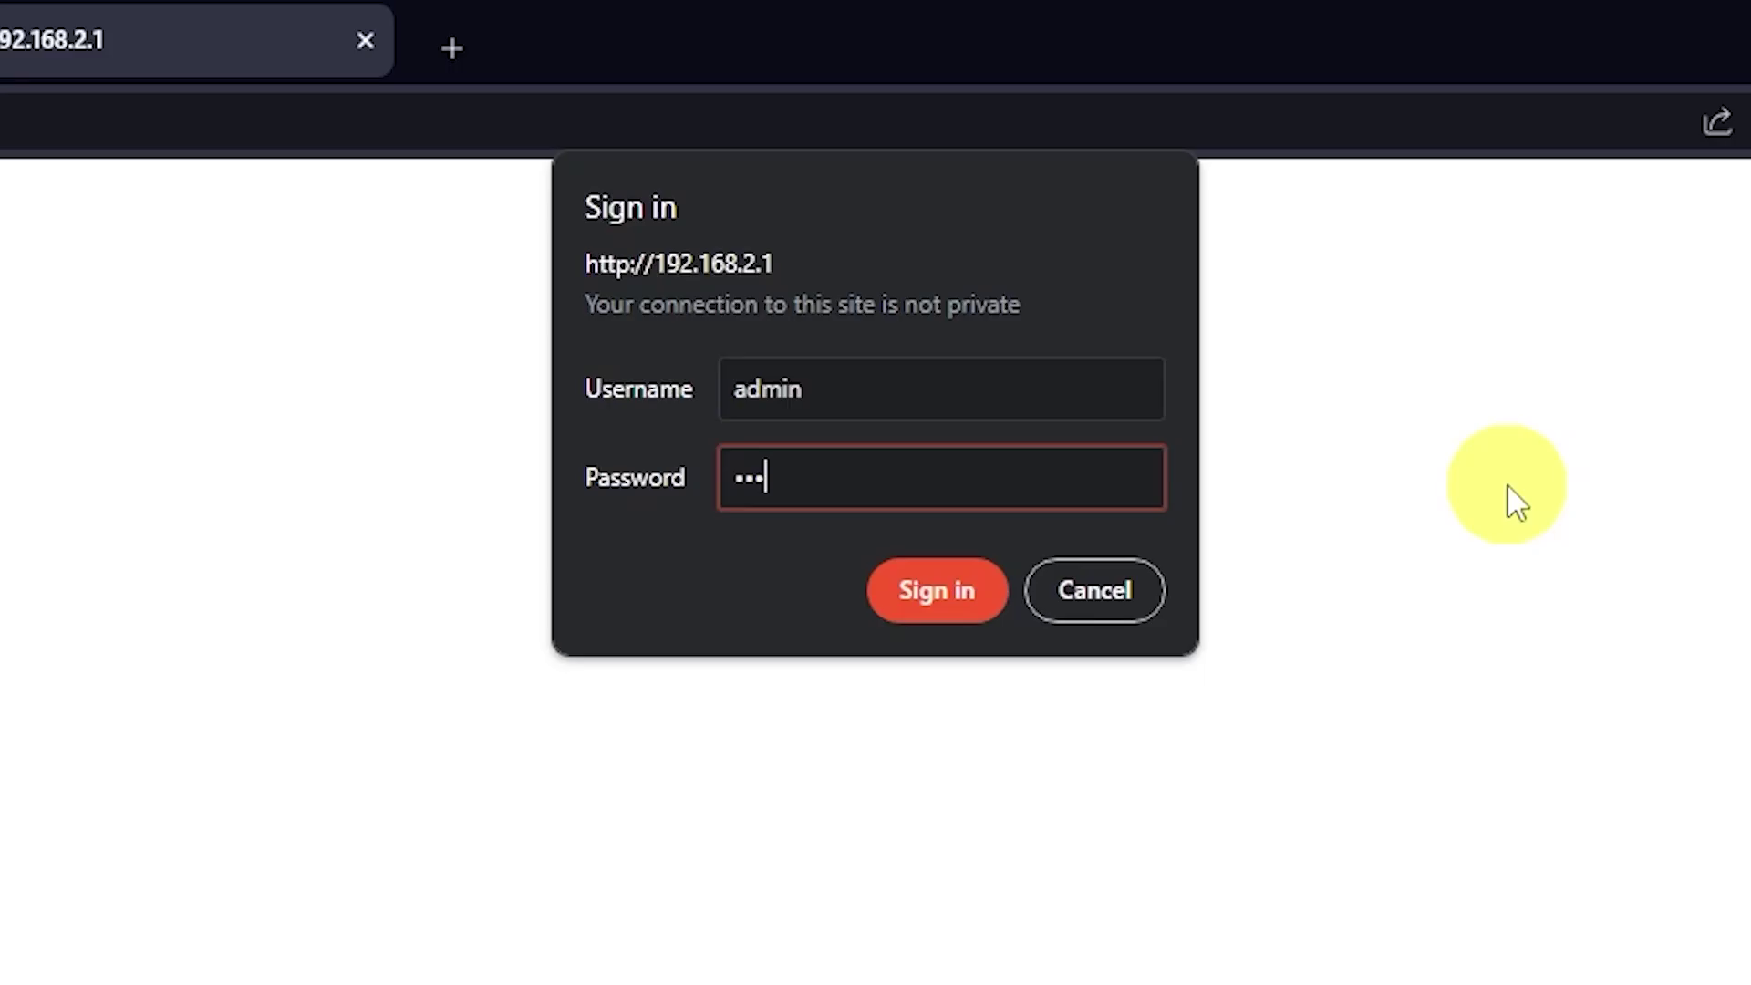
Re-enter the admin password and sign in until the ASUS Quick Setup wizard loads
text(in)
click(957, 607)
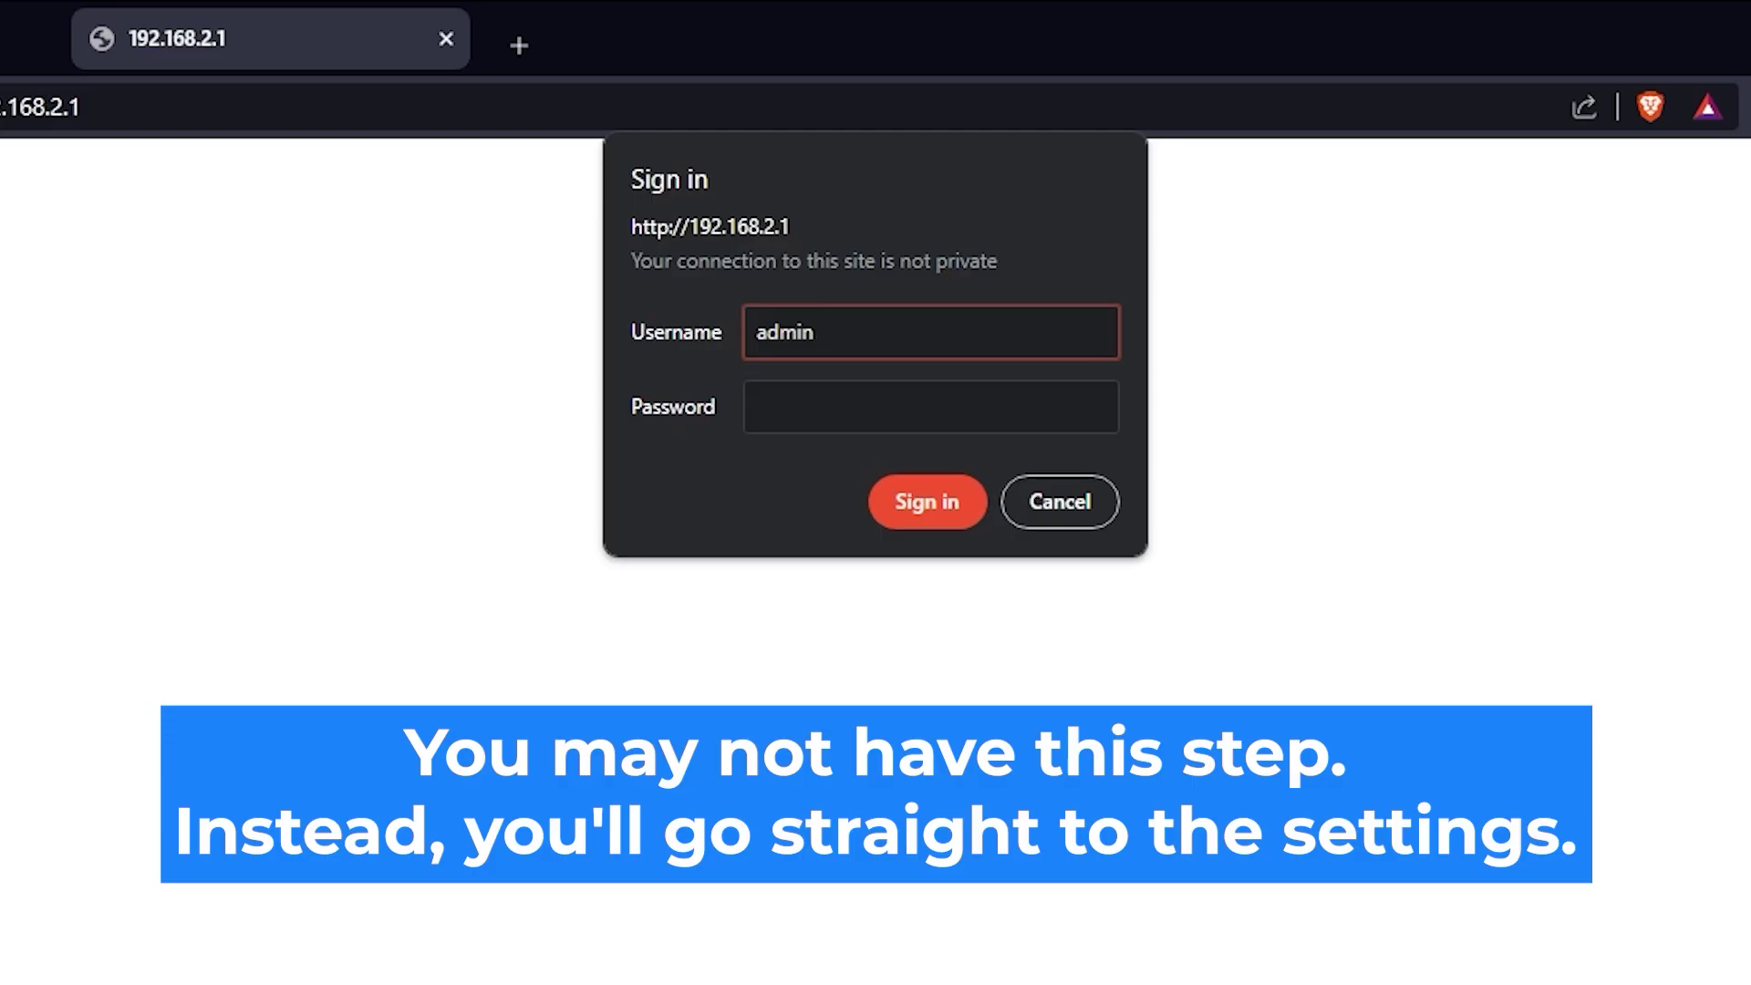
click(998, 395)
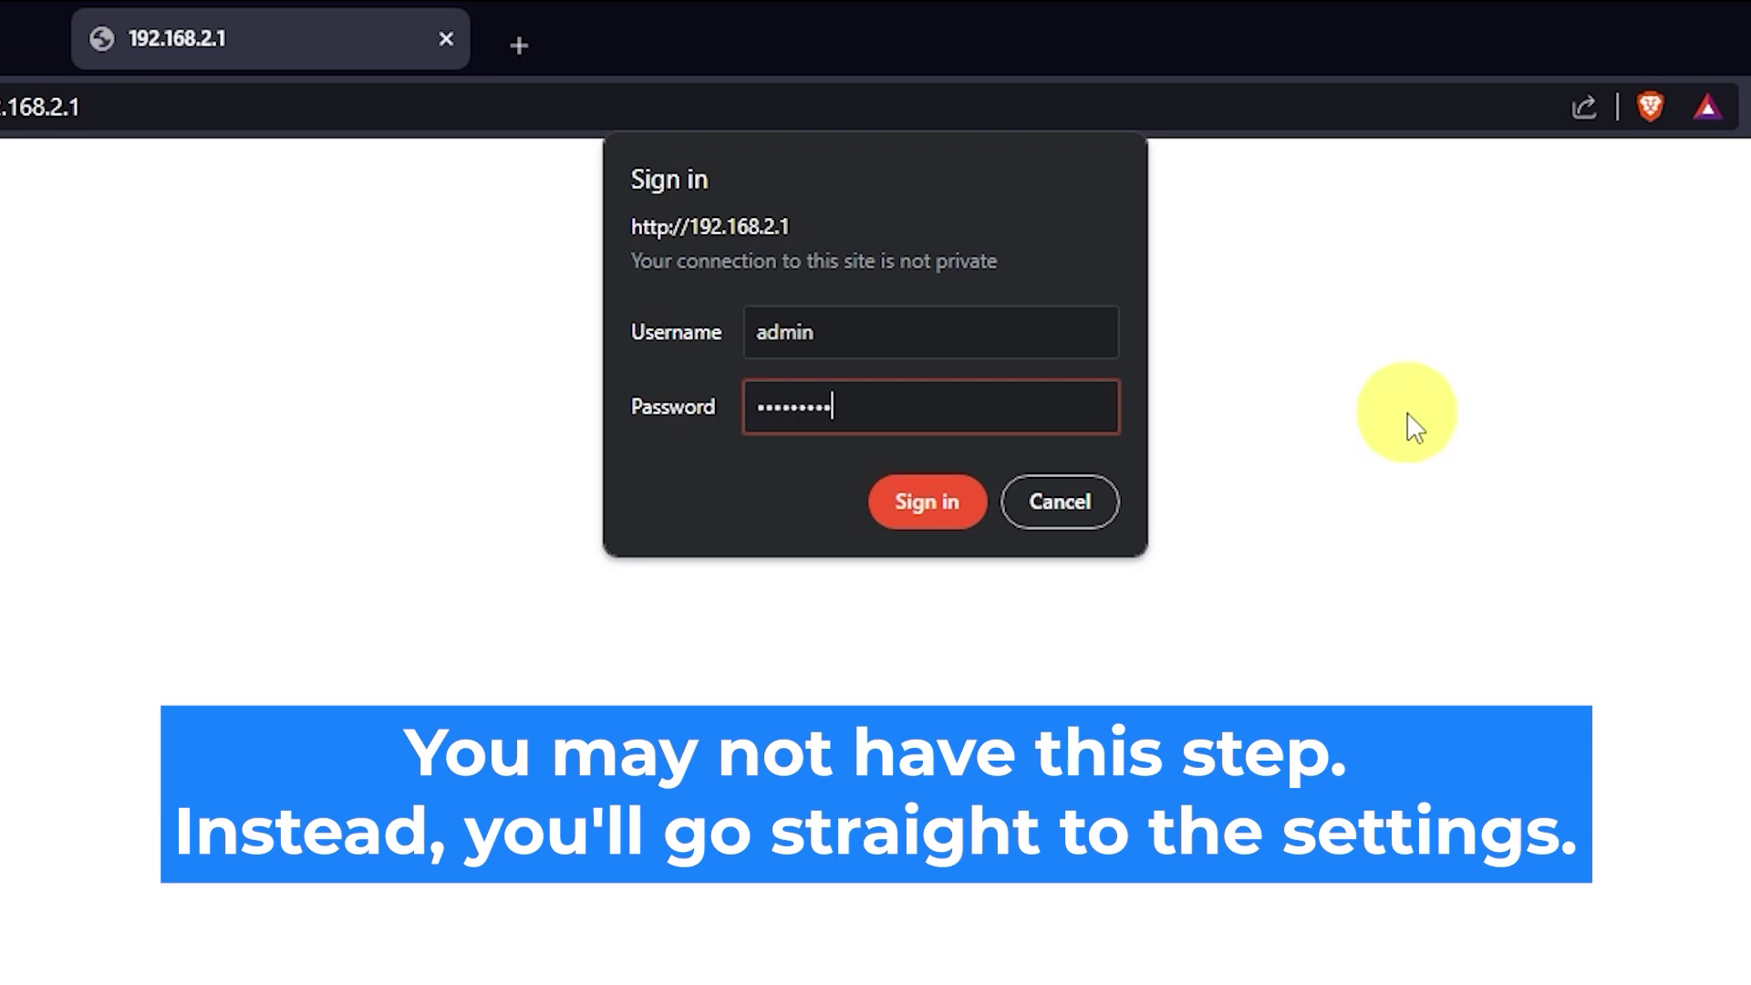
click(903, 511)
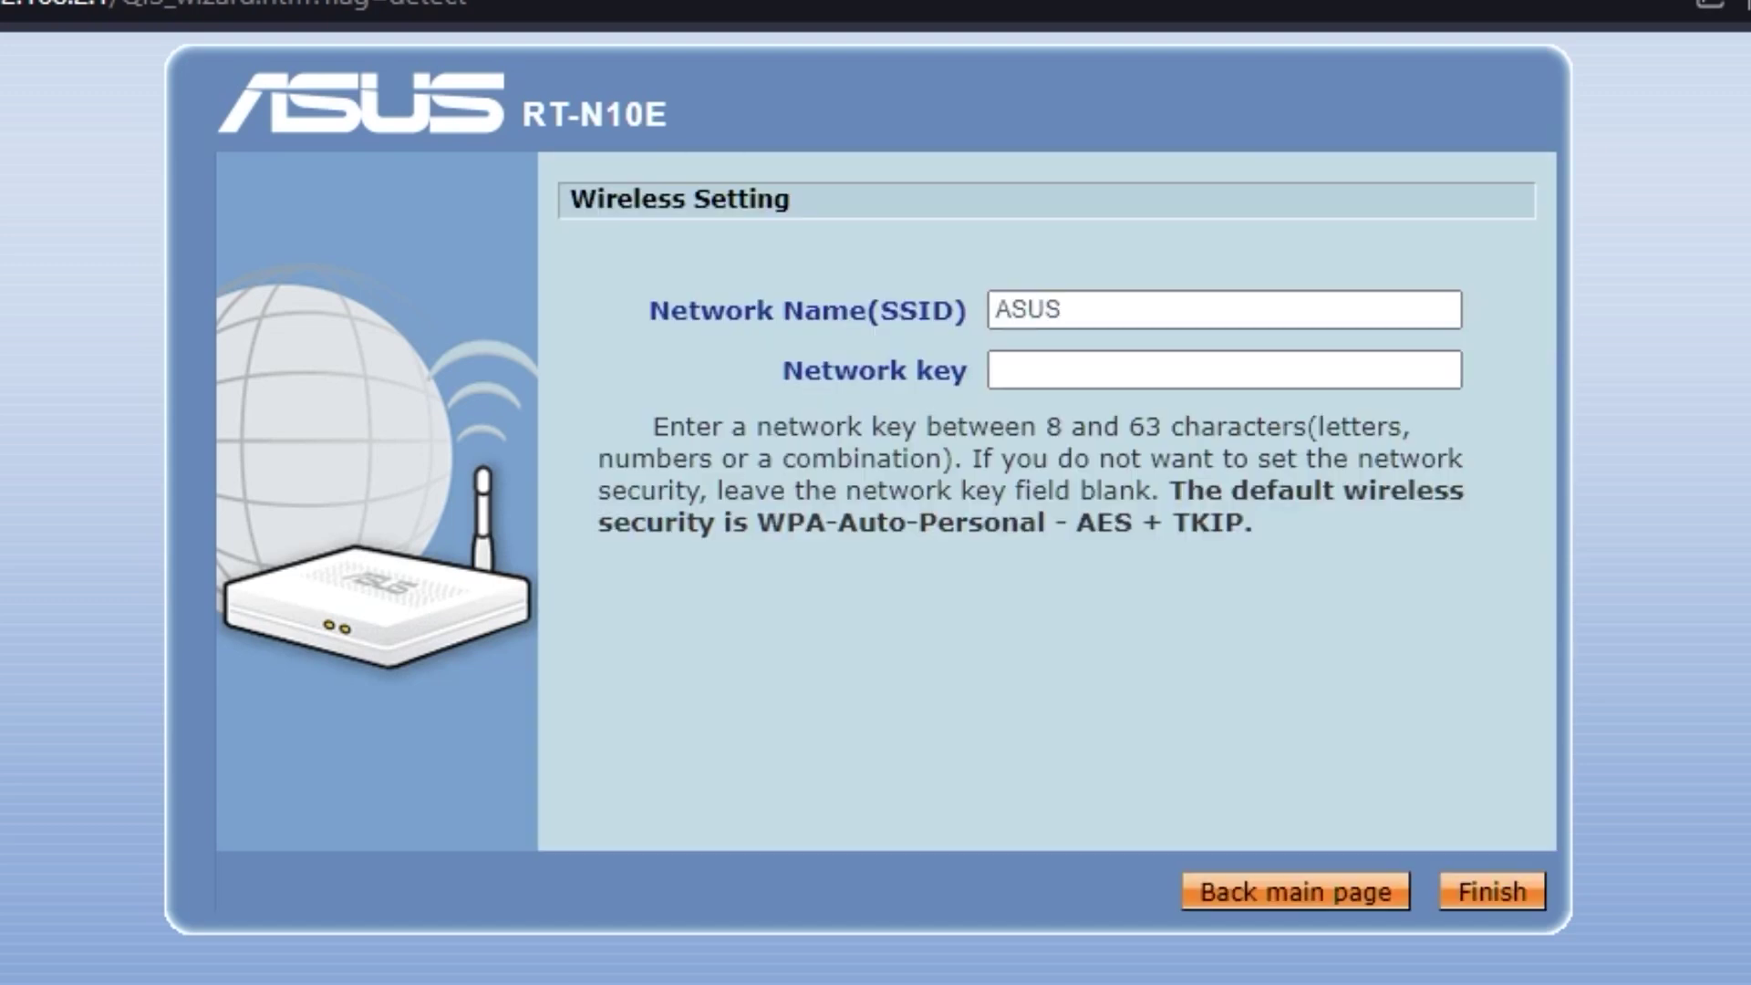
Keep the SSID as ASUS, enter a new network key, and finish the wireless setup
click(1065, 369)
click(1121, 304)
click(1140, 374)
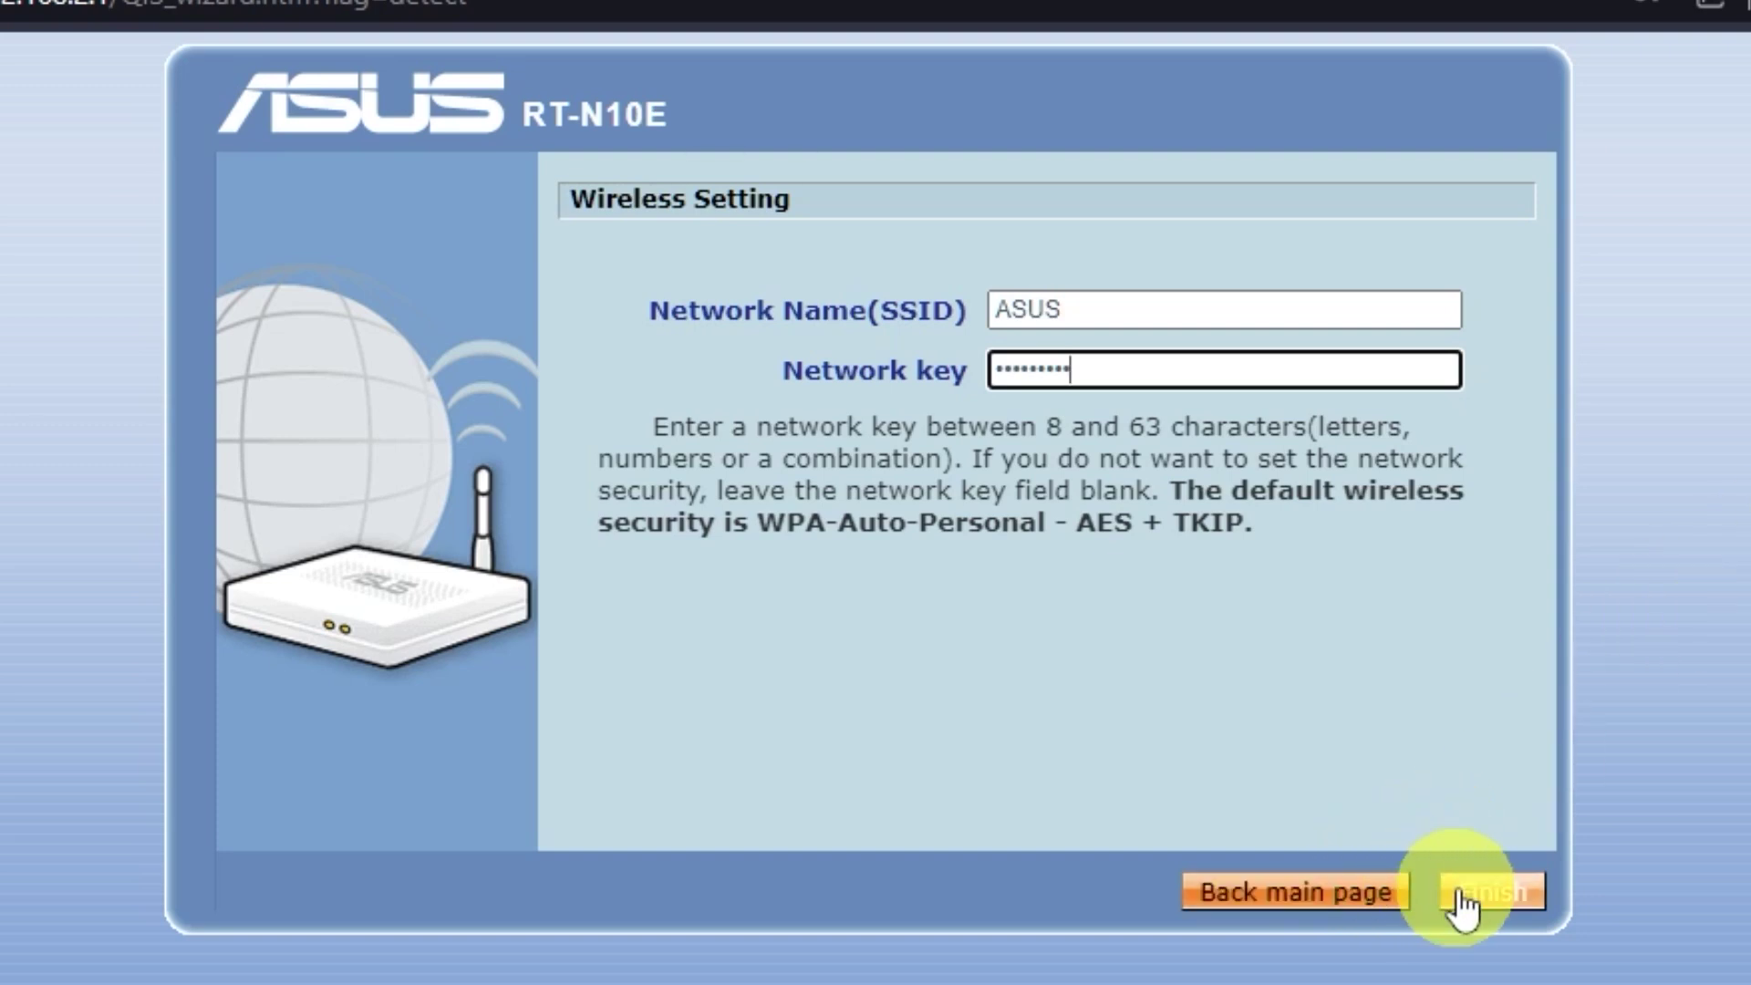
click(1486, 894)
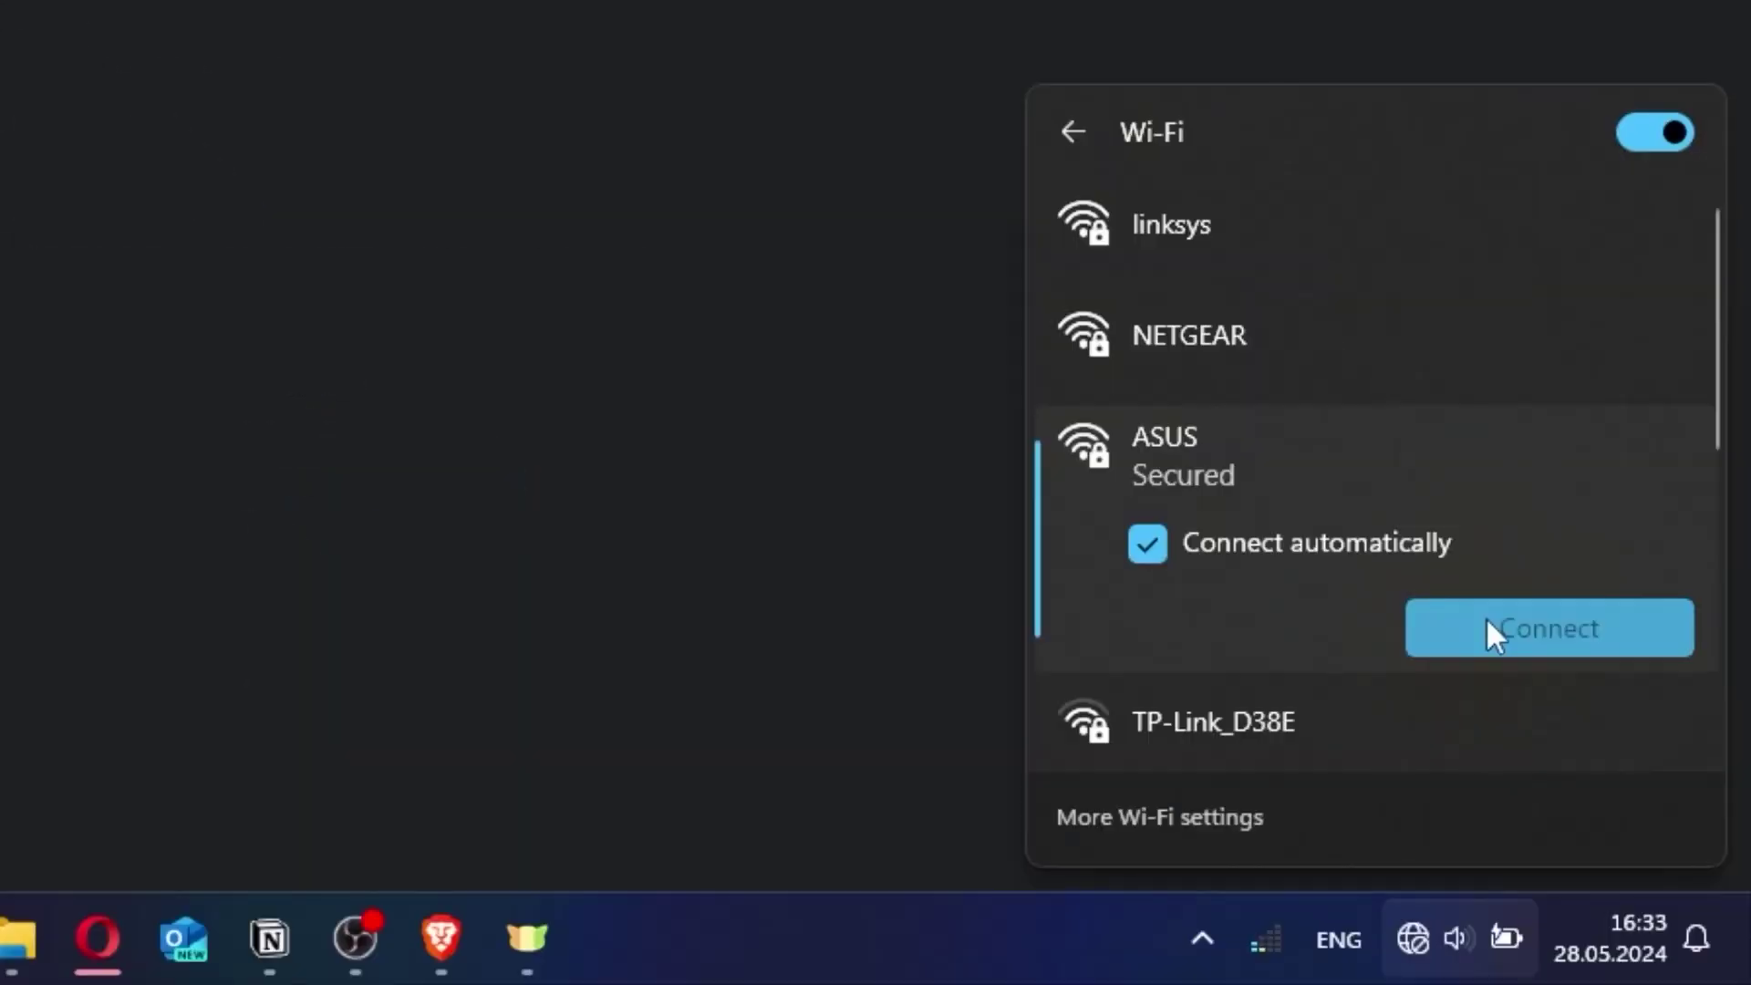
Connect the PC to the ASUS Wi-Fi network with its new security key
click(1489, 629)
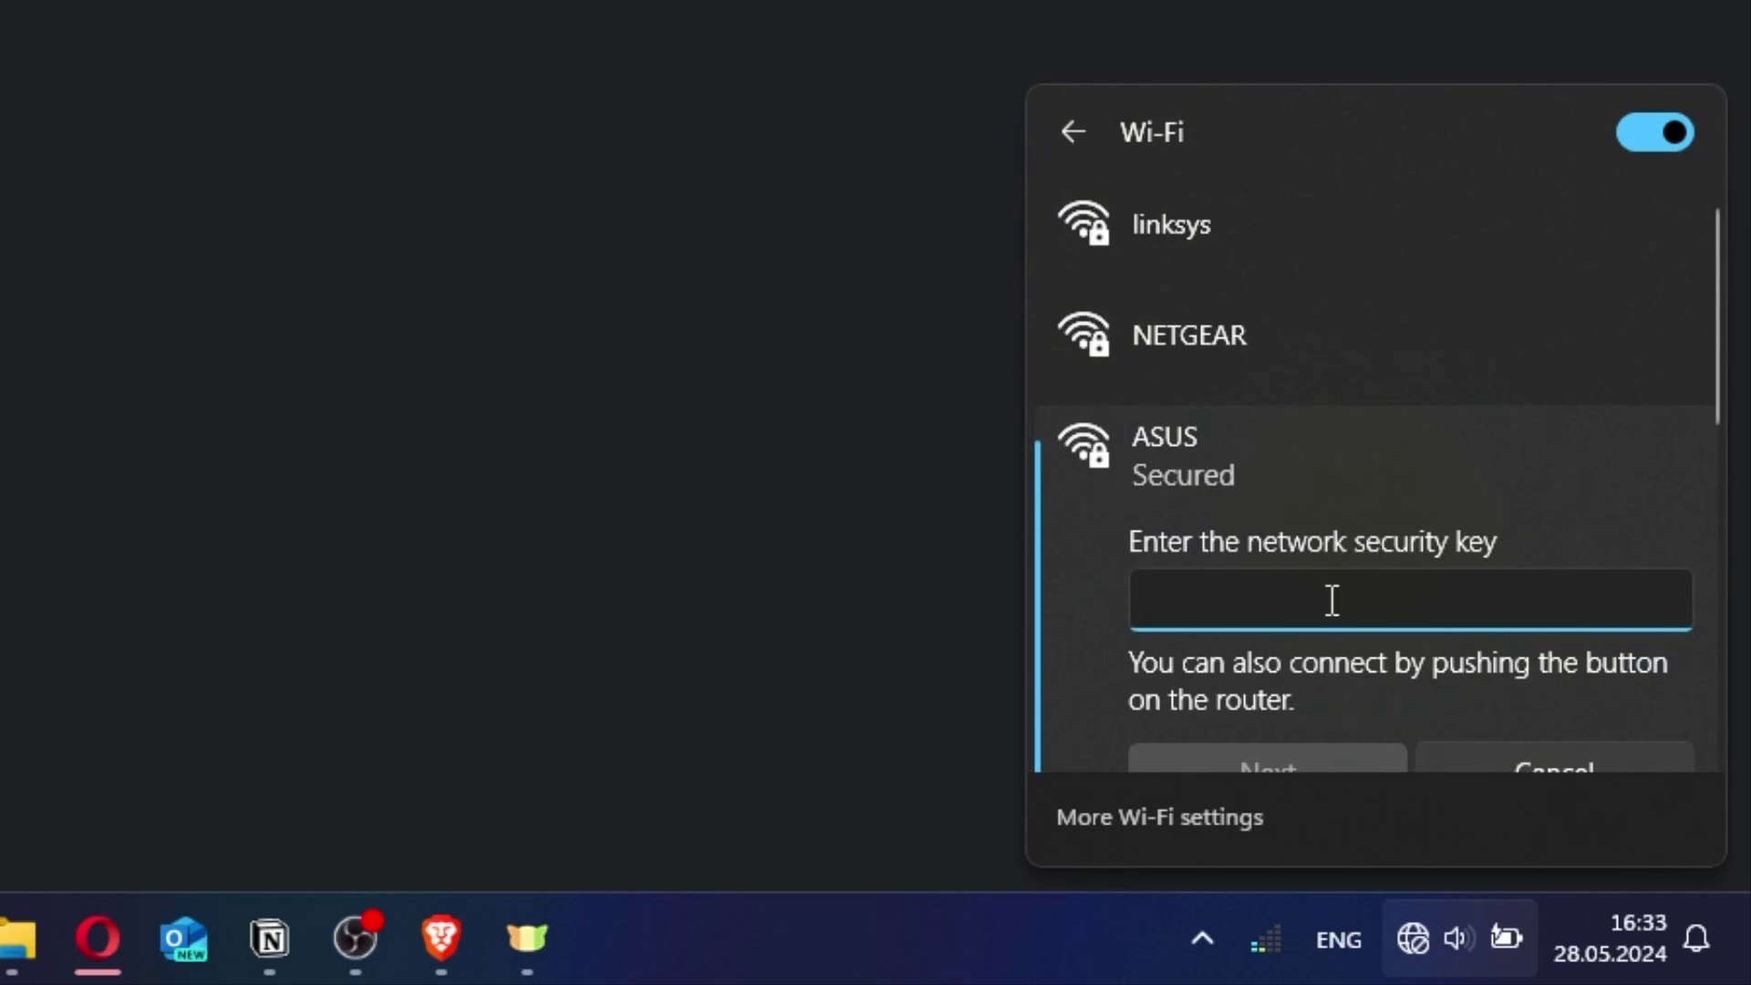
text(••••••••••)
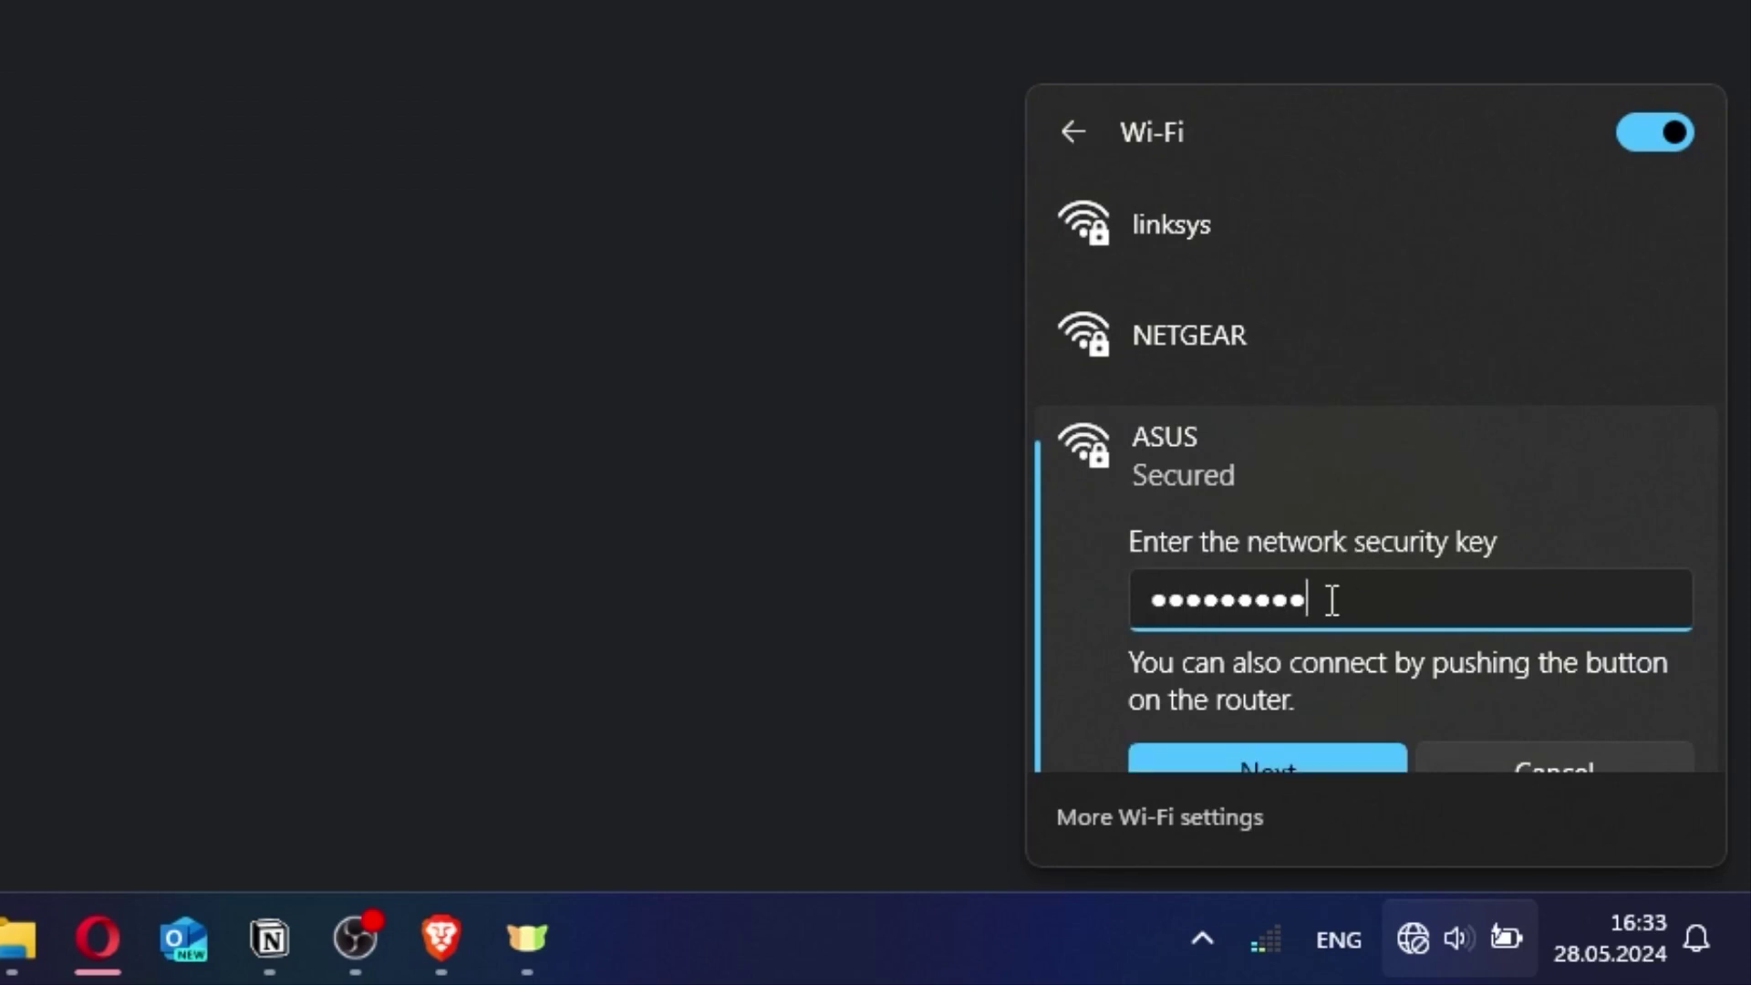
click(1294, 750)
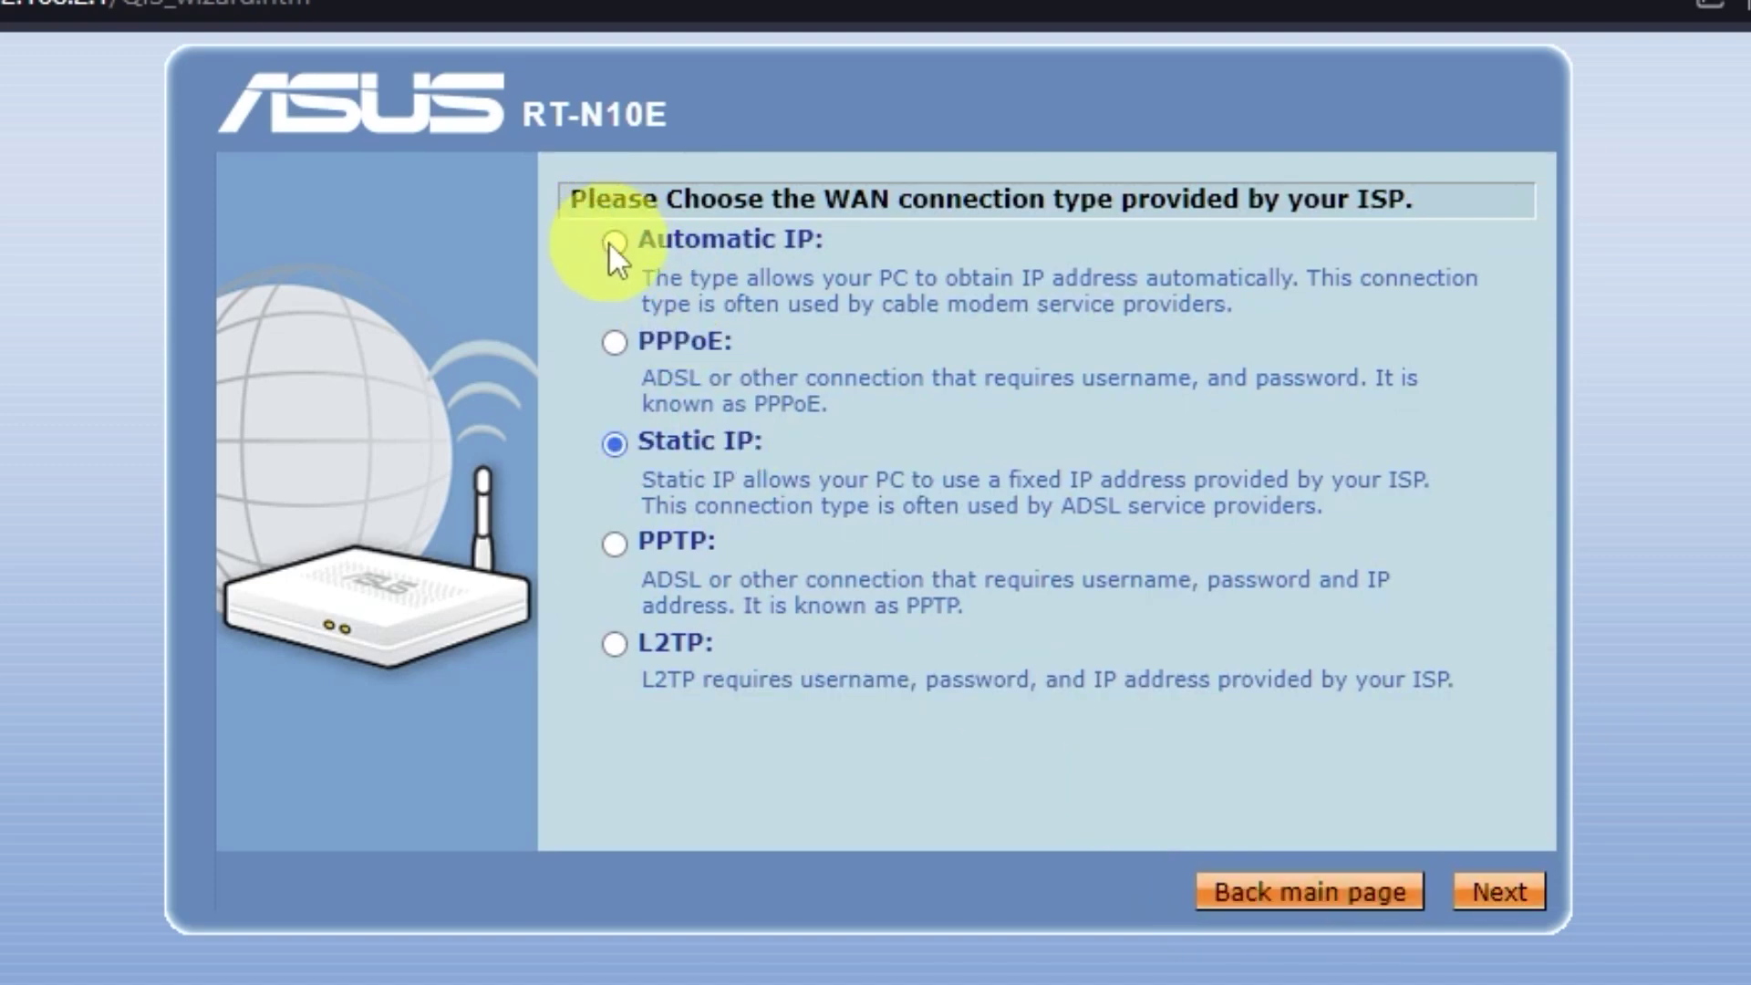
Choose Automatic IP as the WAN type, skip ISP special requirements, and apply all settings
click(612, 240)
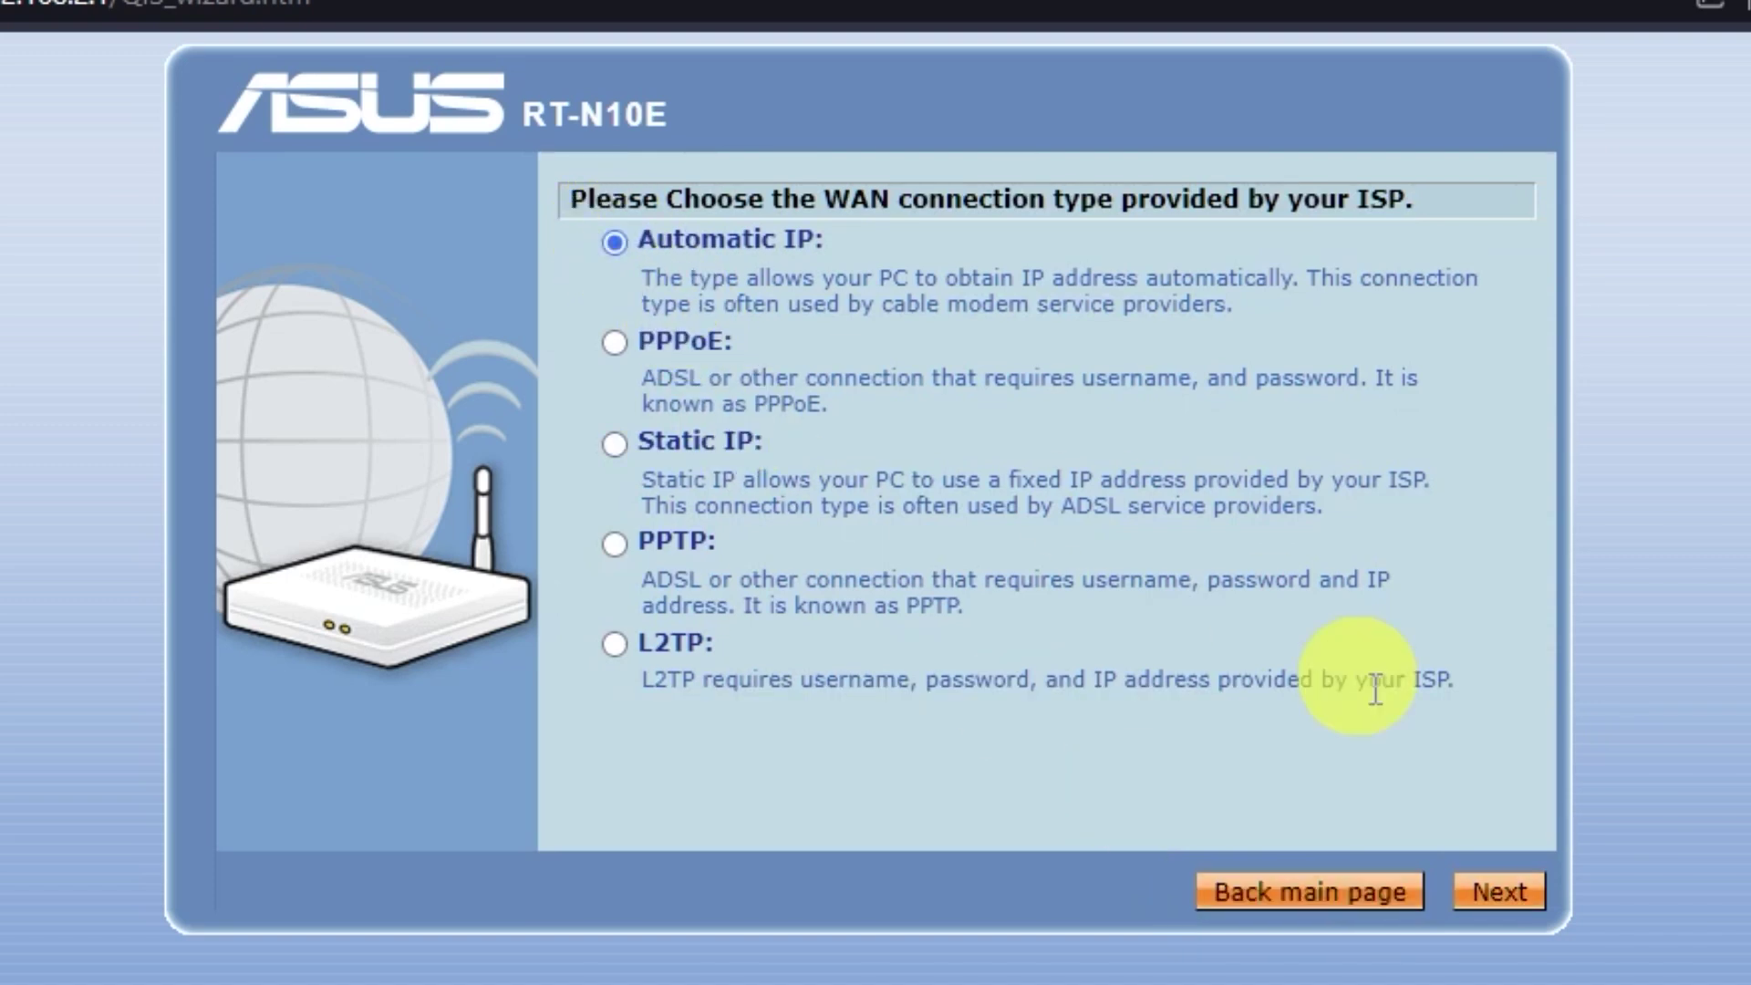
click(1537, 896)
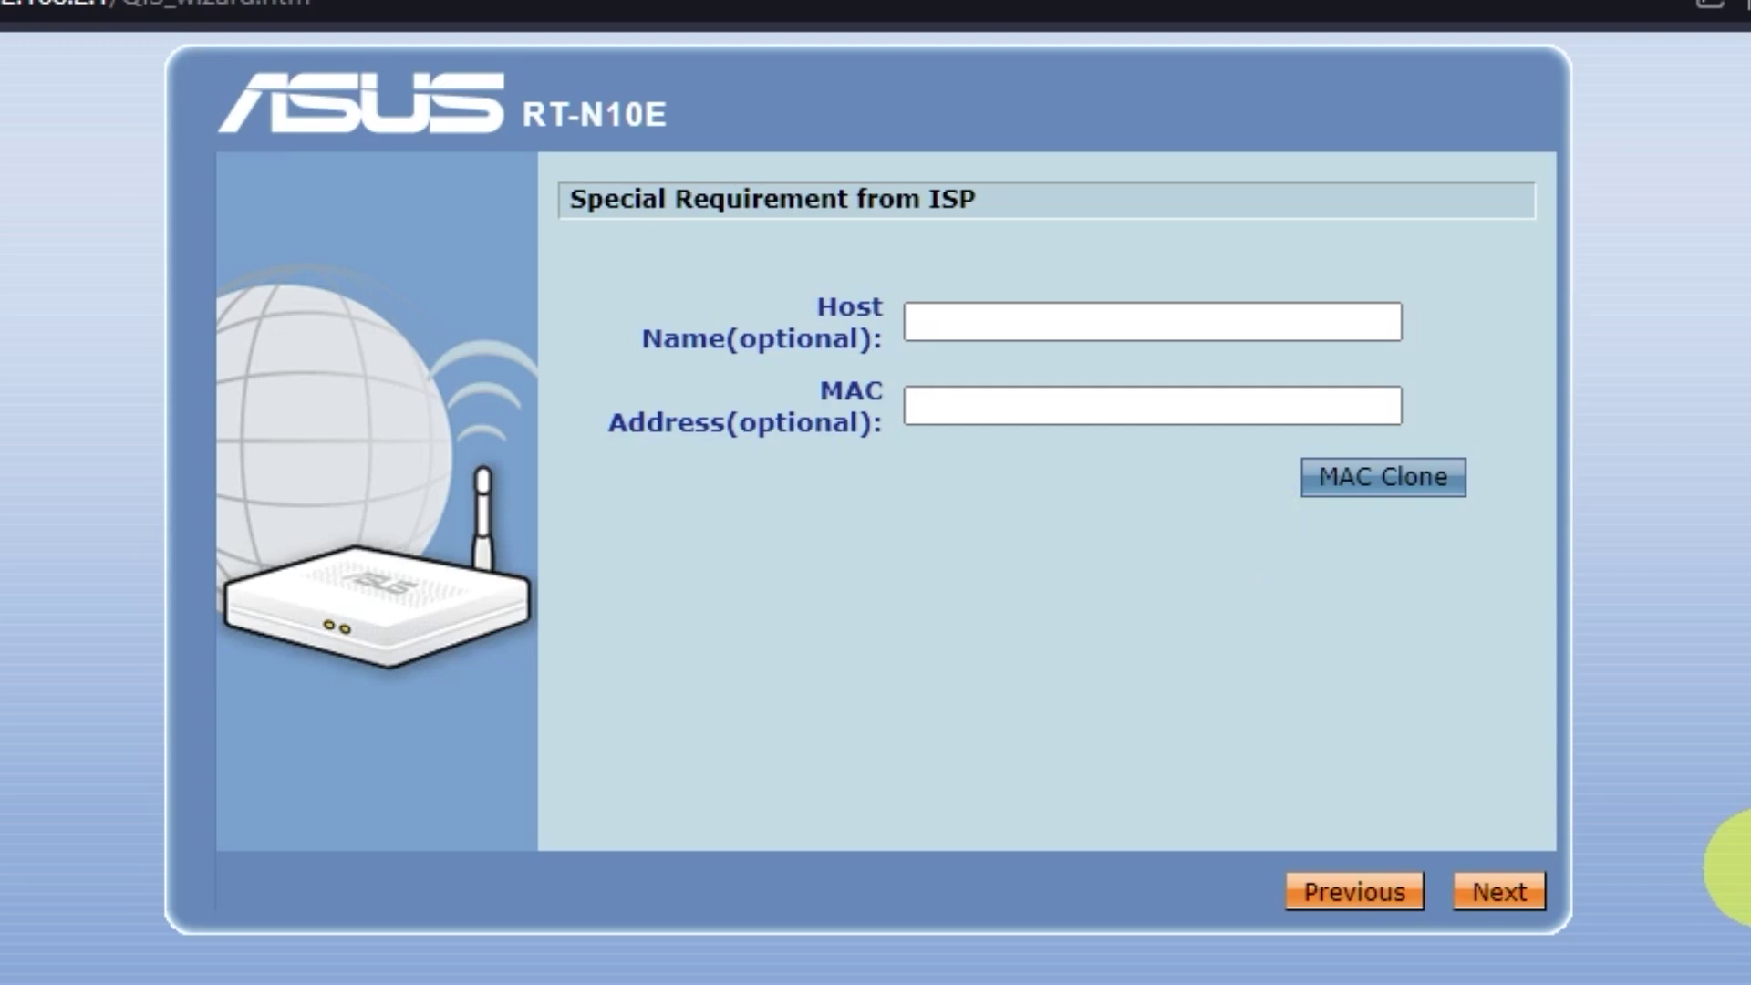
click(1518, 893)
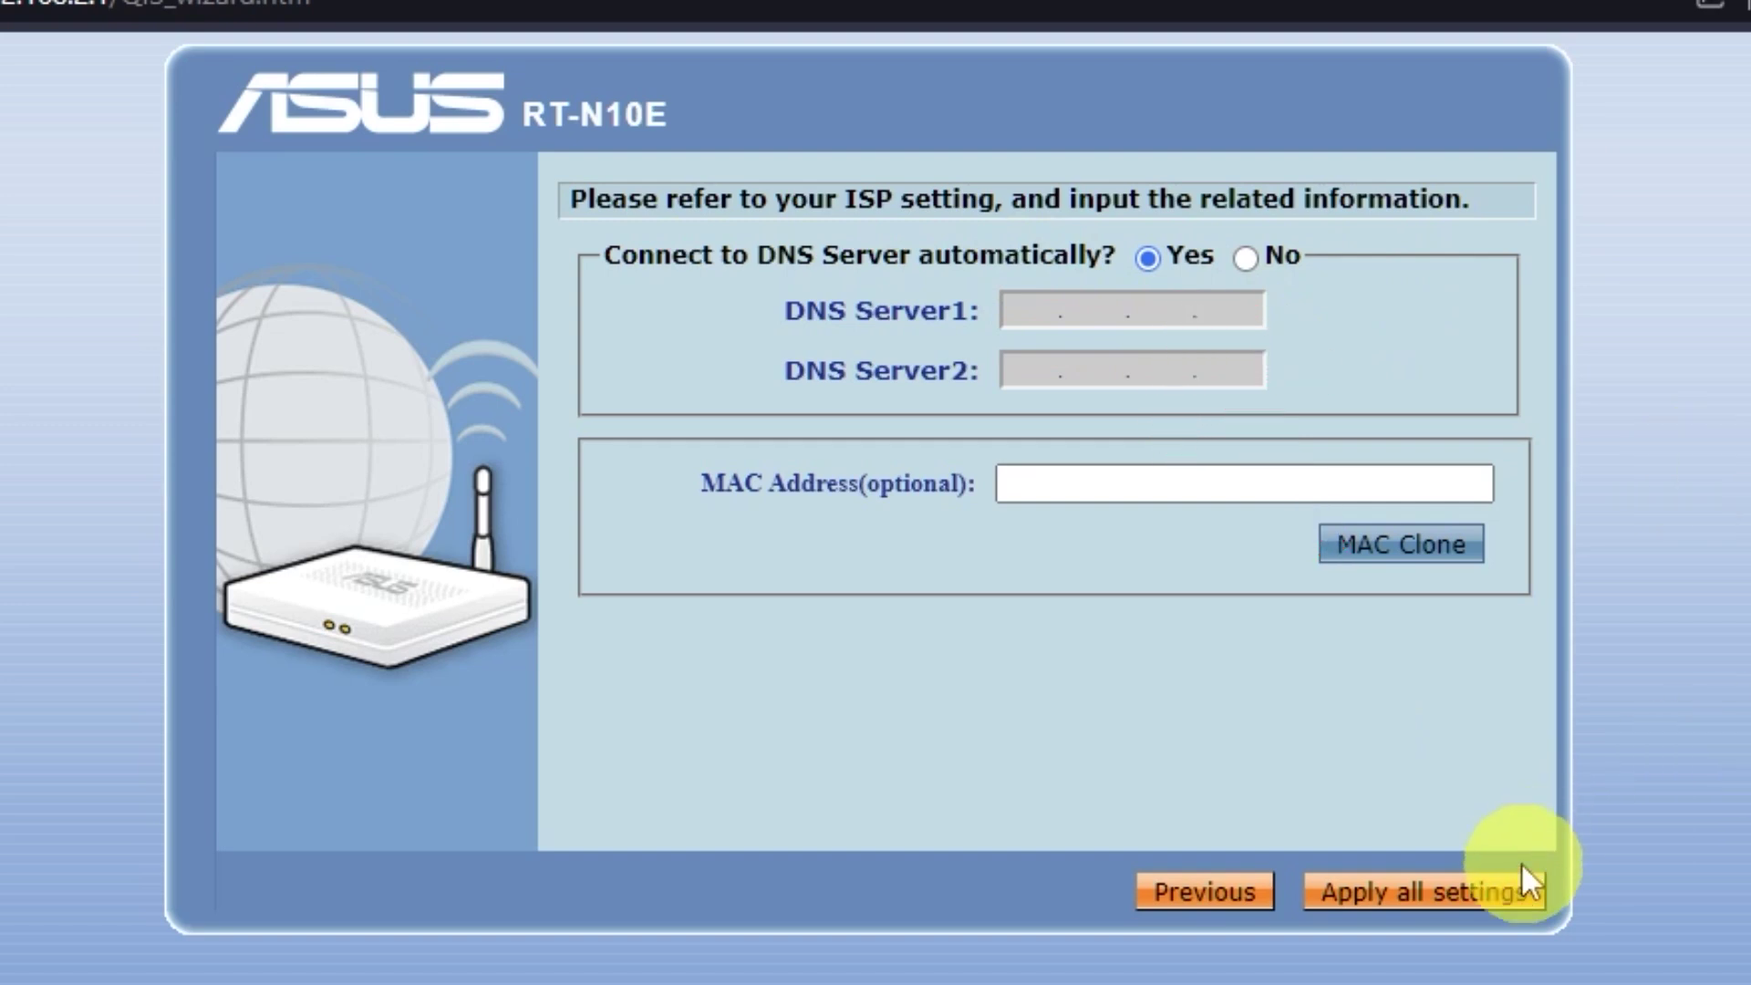
click(1500, 900)
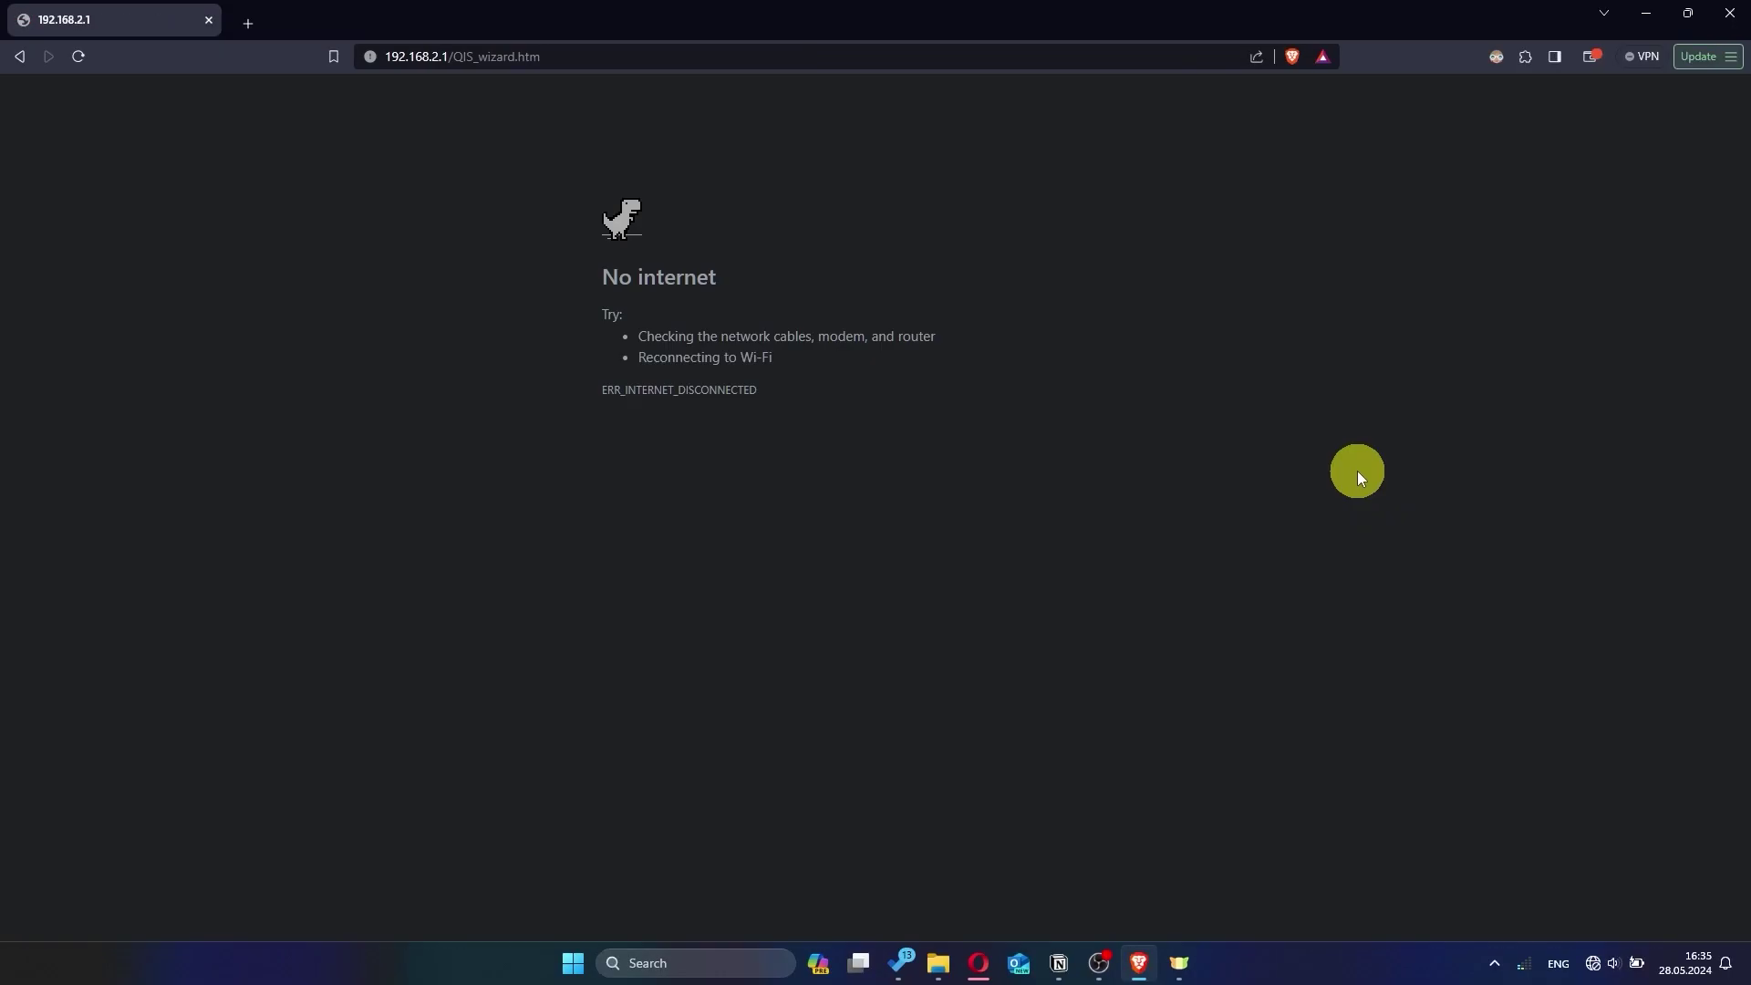
Rejoin the ASUS Wi-Fi, then load 192.168.2.1 and sign in as admin
click(1594, 963)
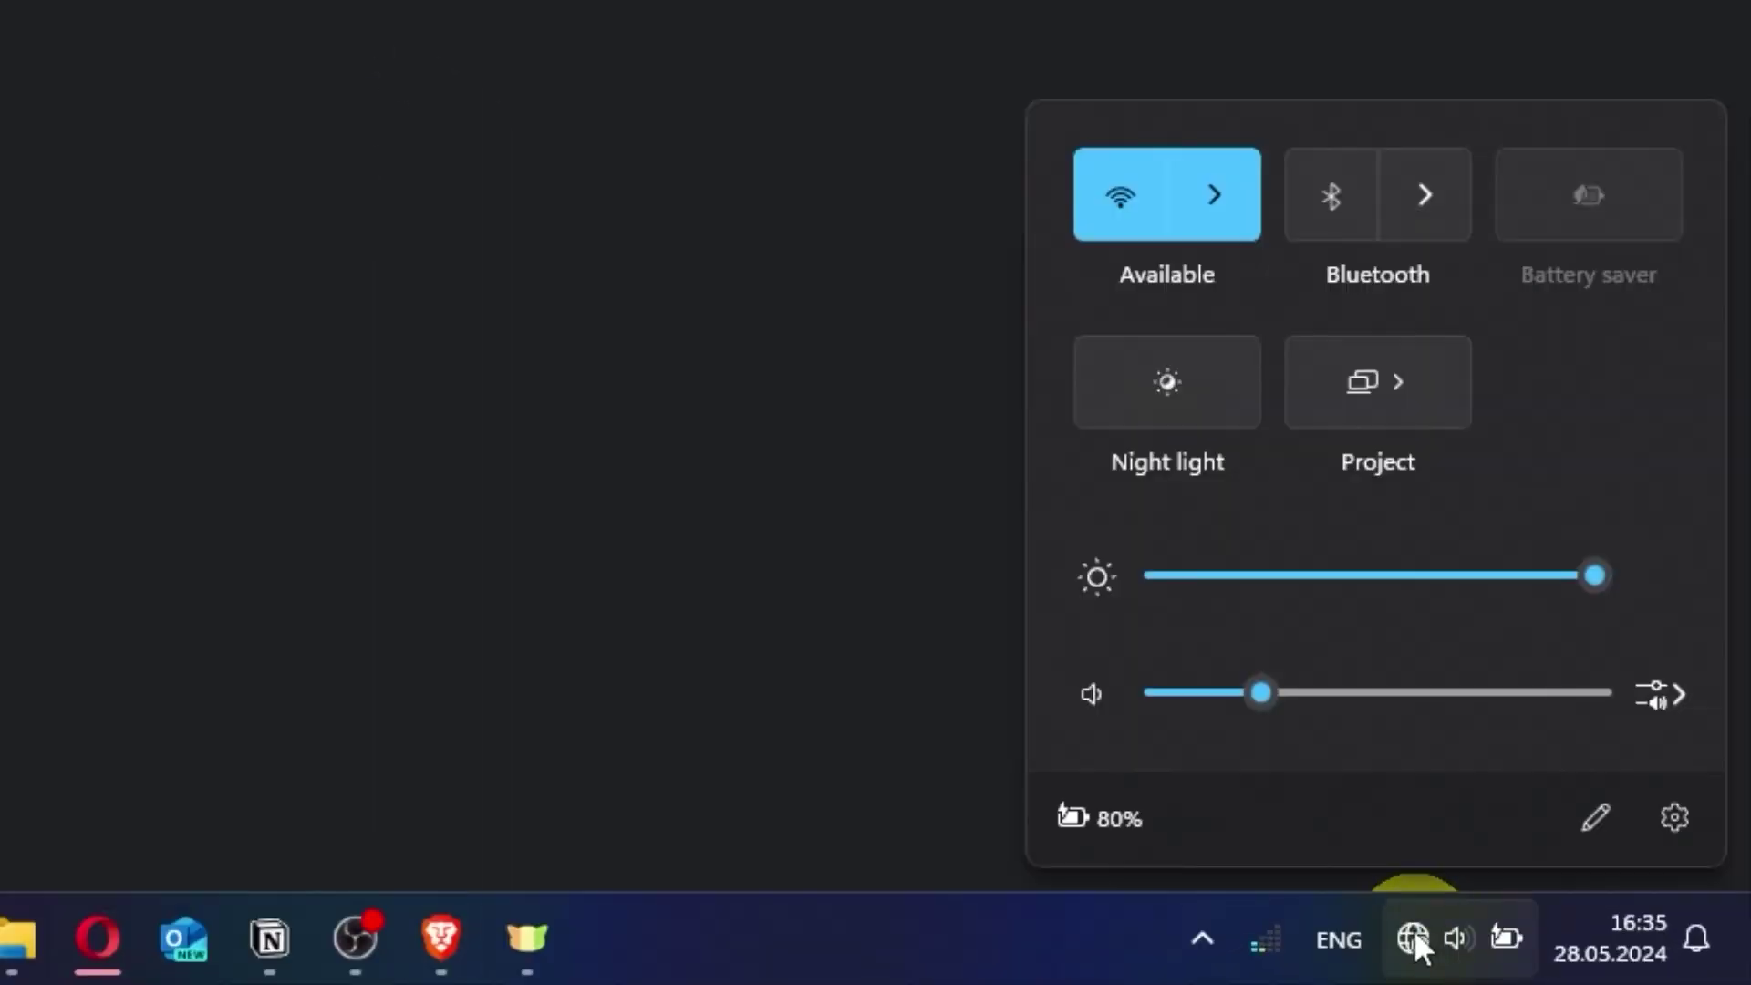
click(1210, 215)
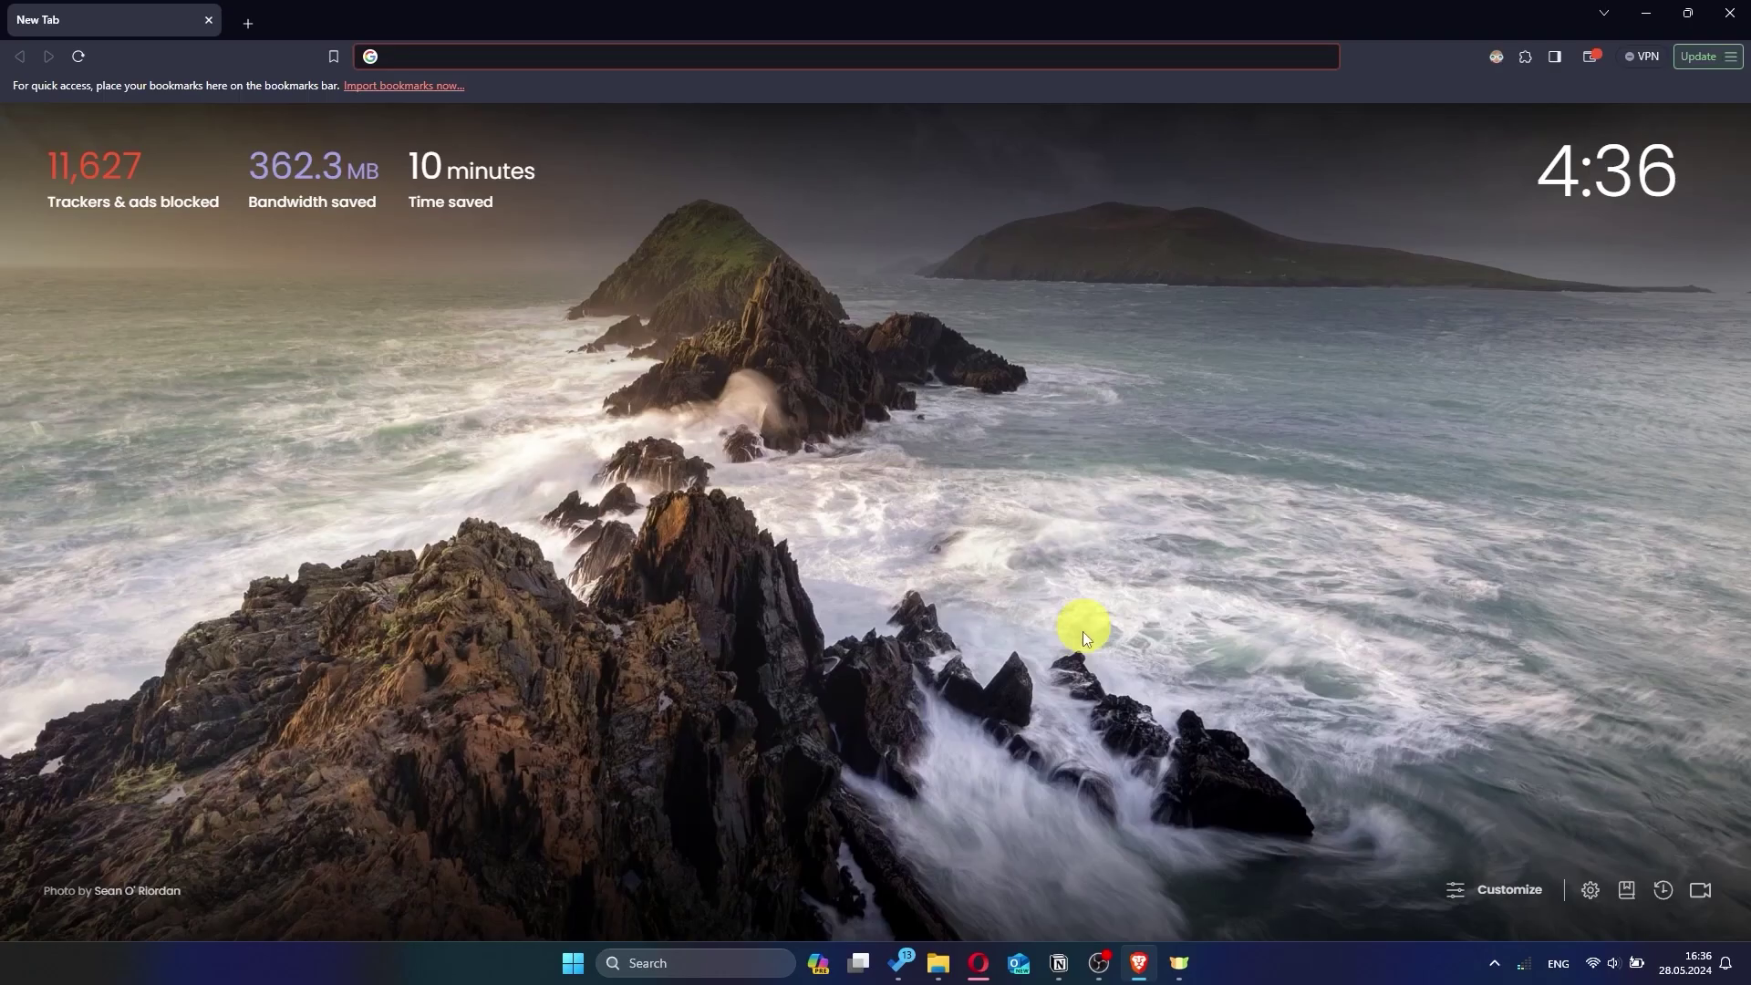
click(640, 55)
text(192.168)
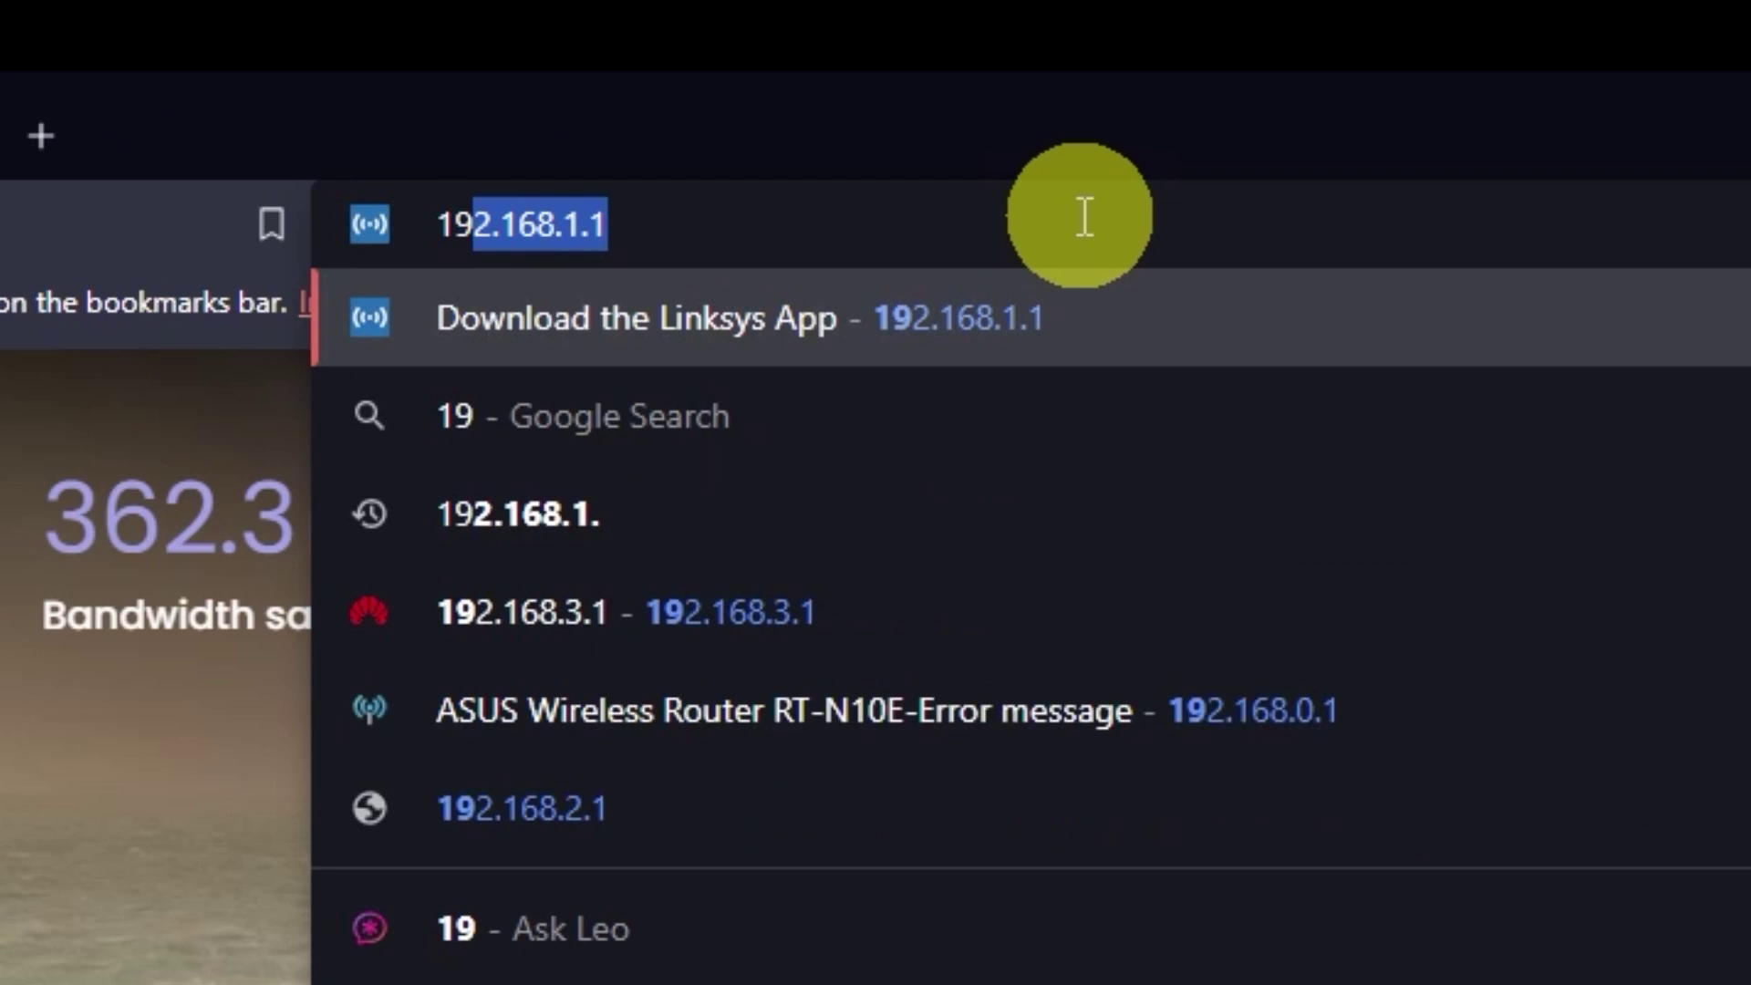
text(.)
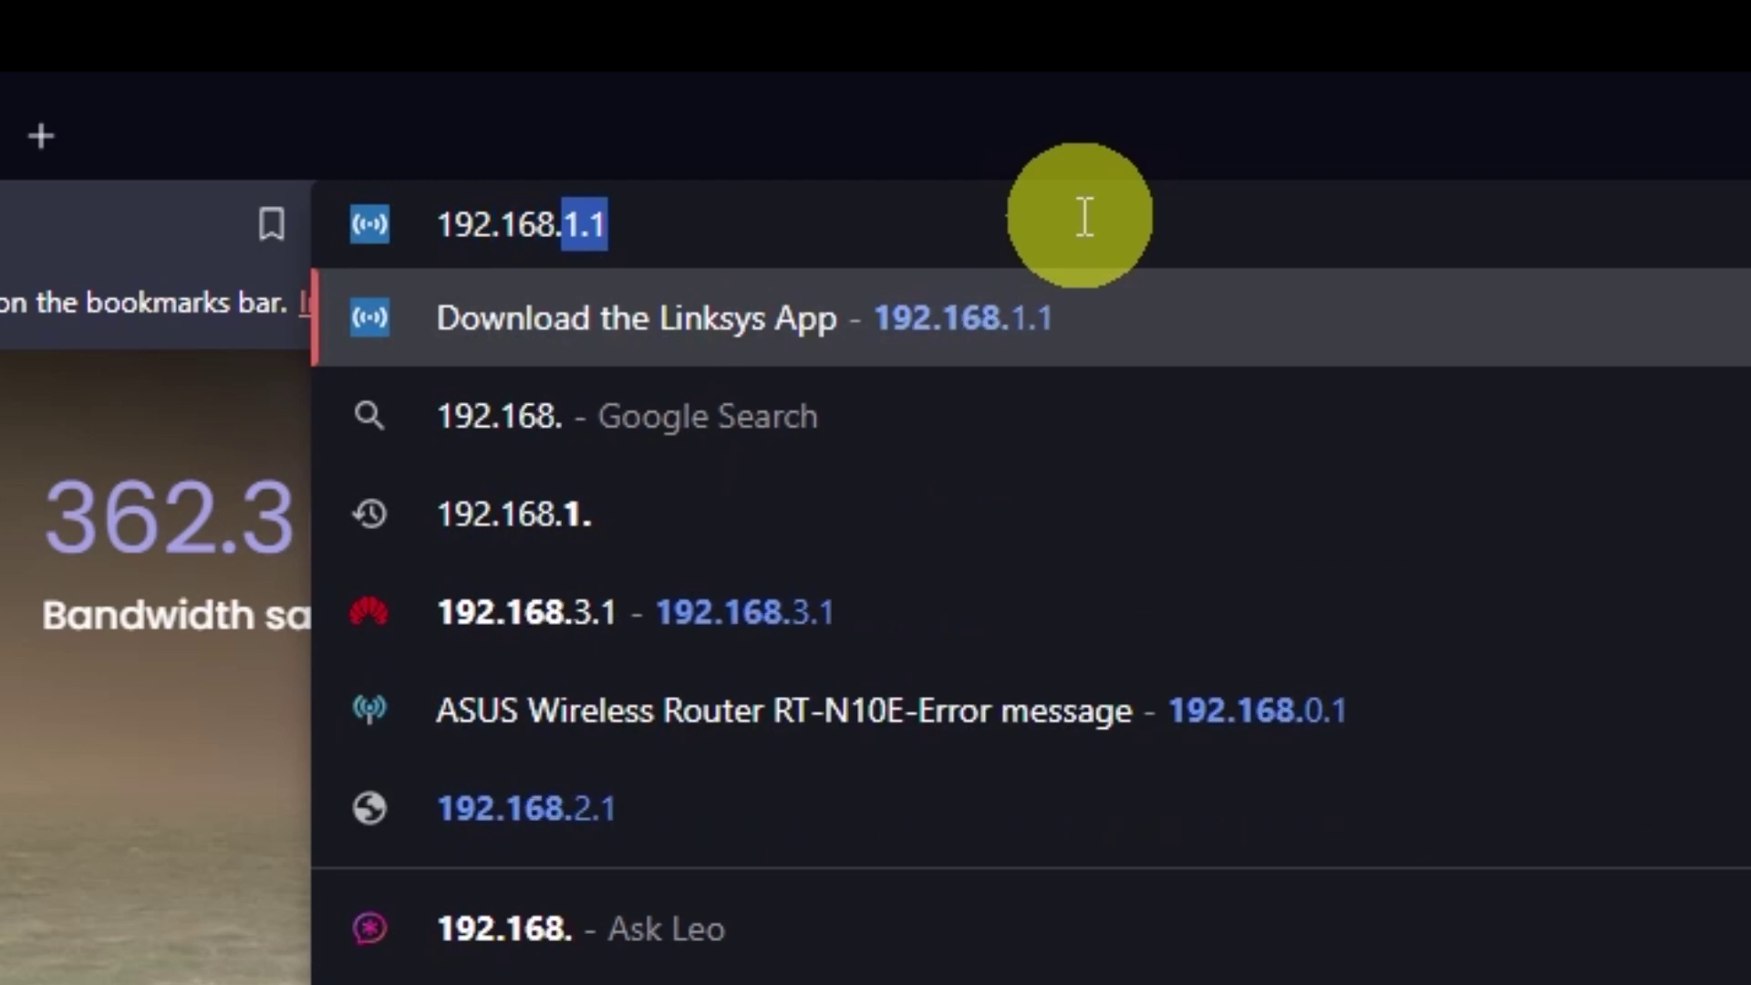
text(2.1)
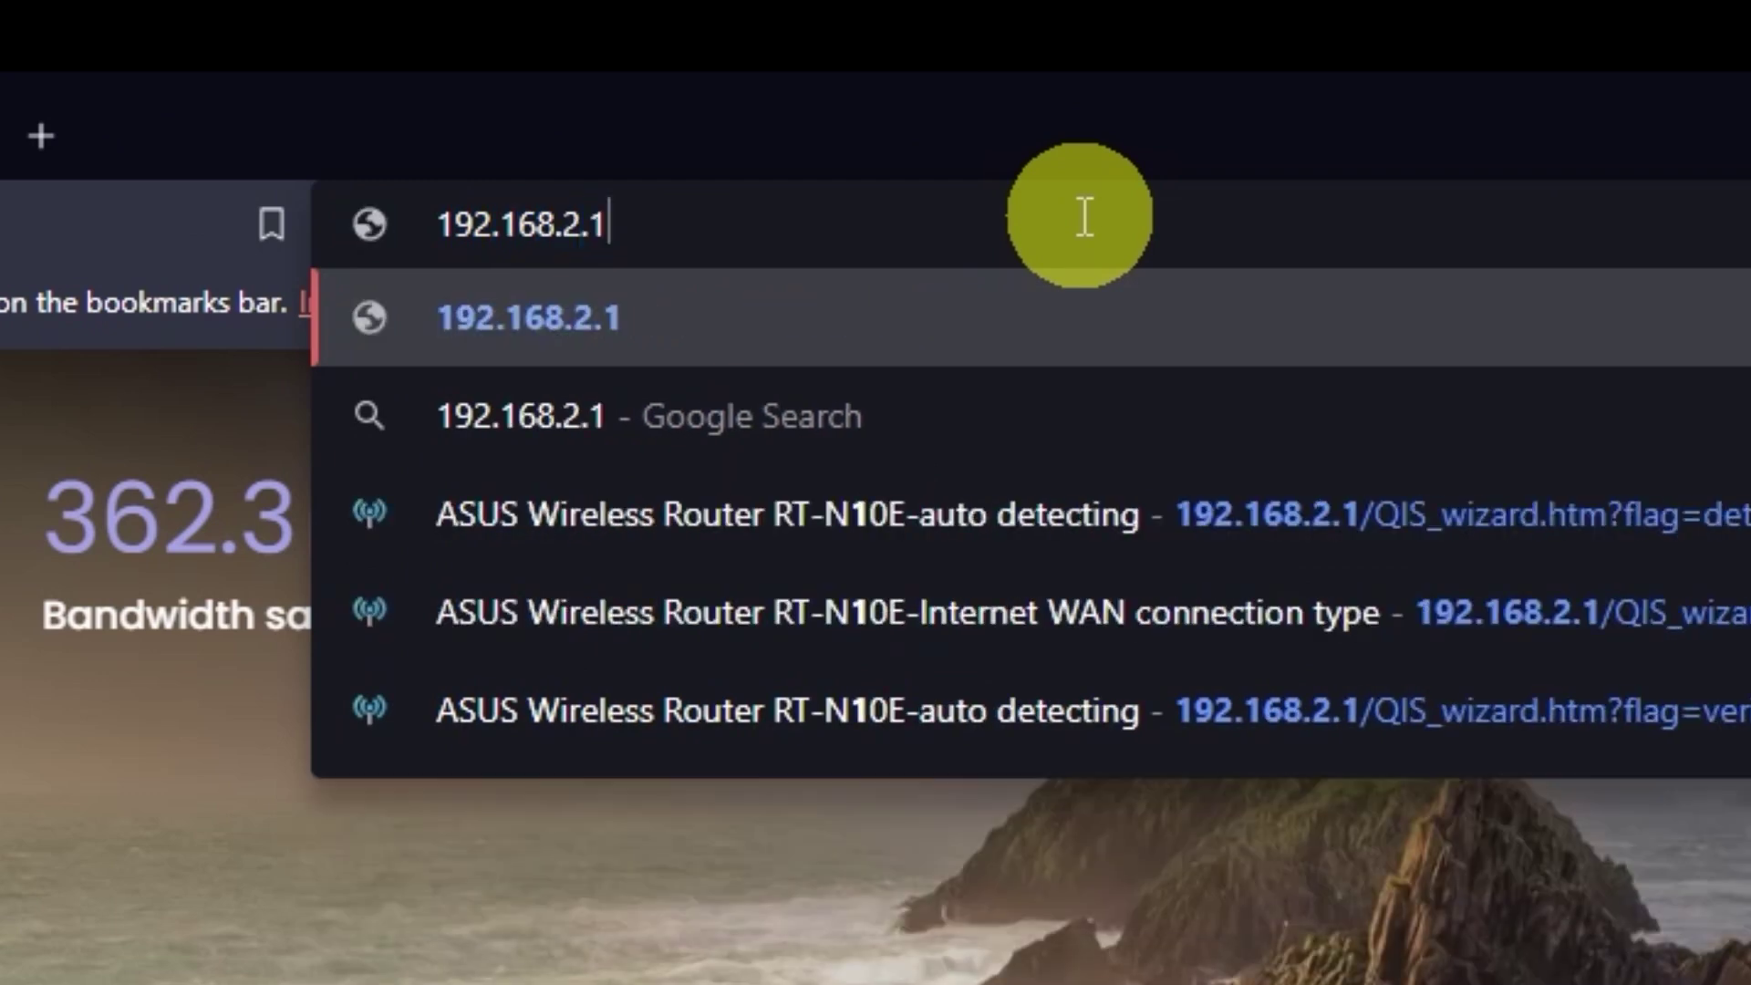
key(Return)
text(admin)
key(Tab)
text(admin)
click(971, 677)
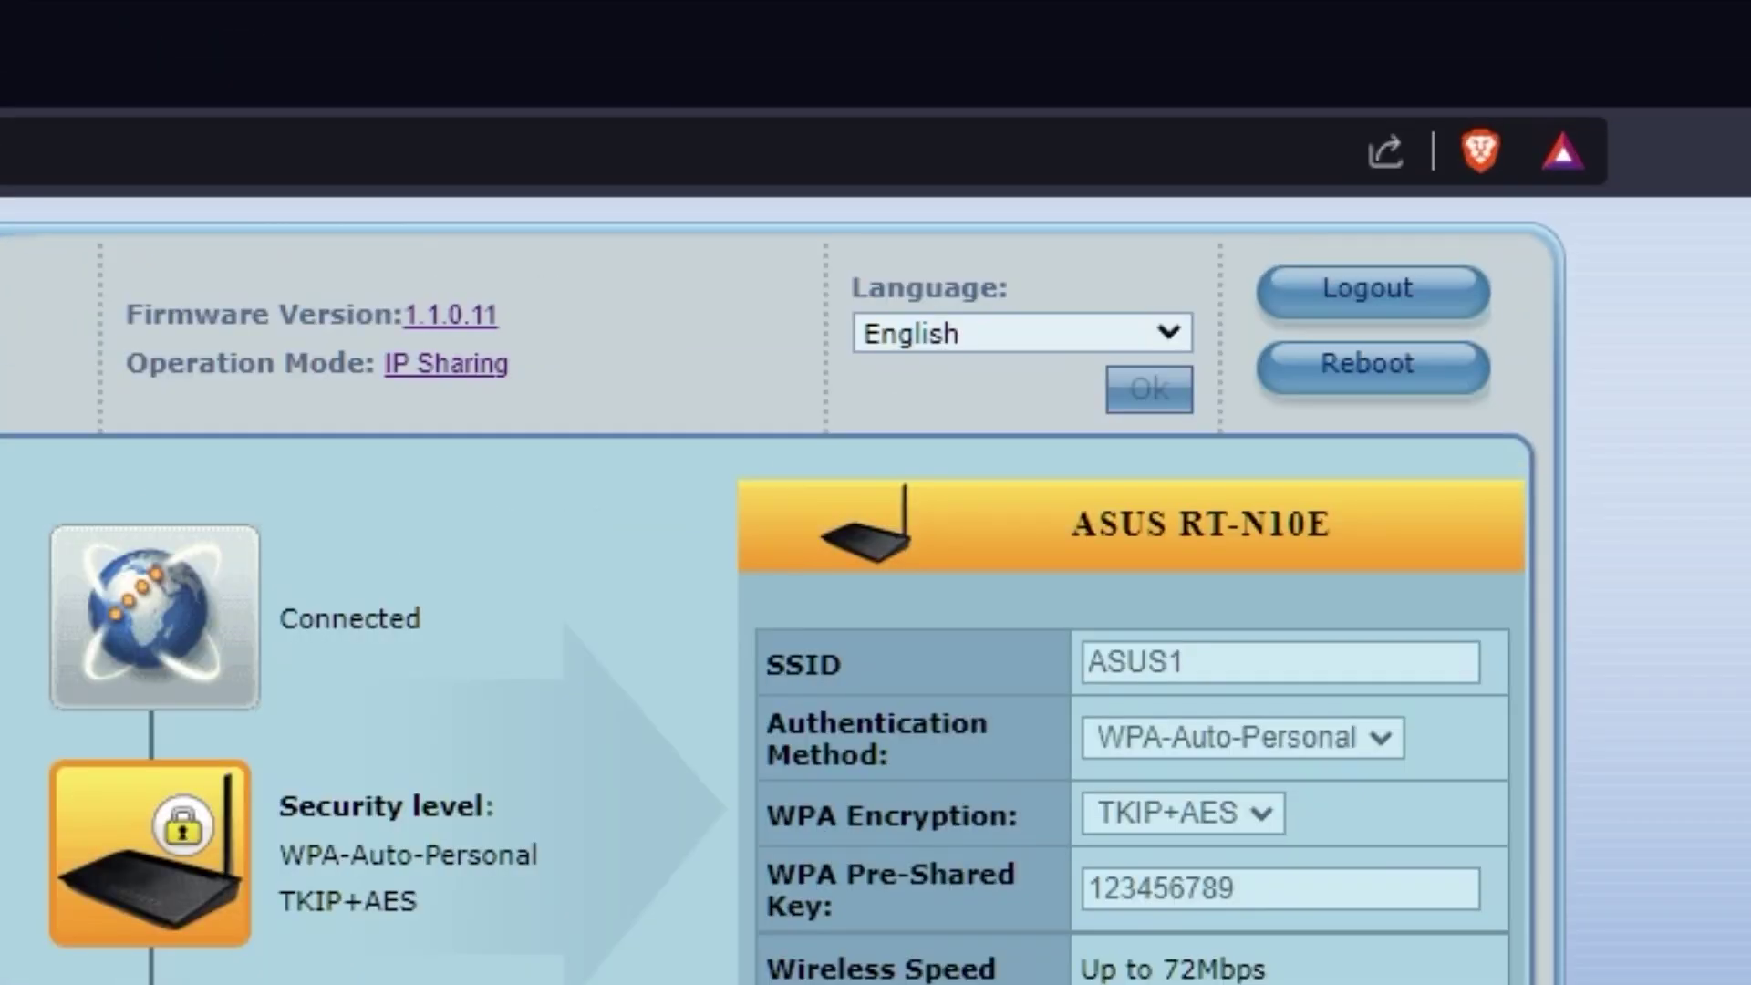
Reboot the router and confirm the reboot prompt
click(1408, 381)
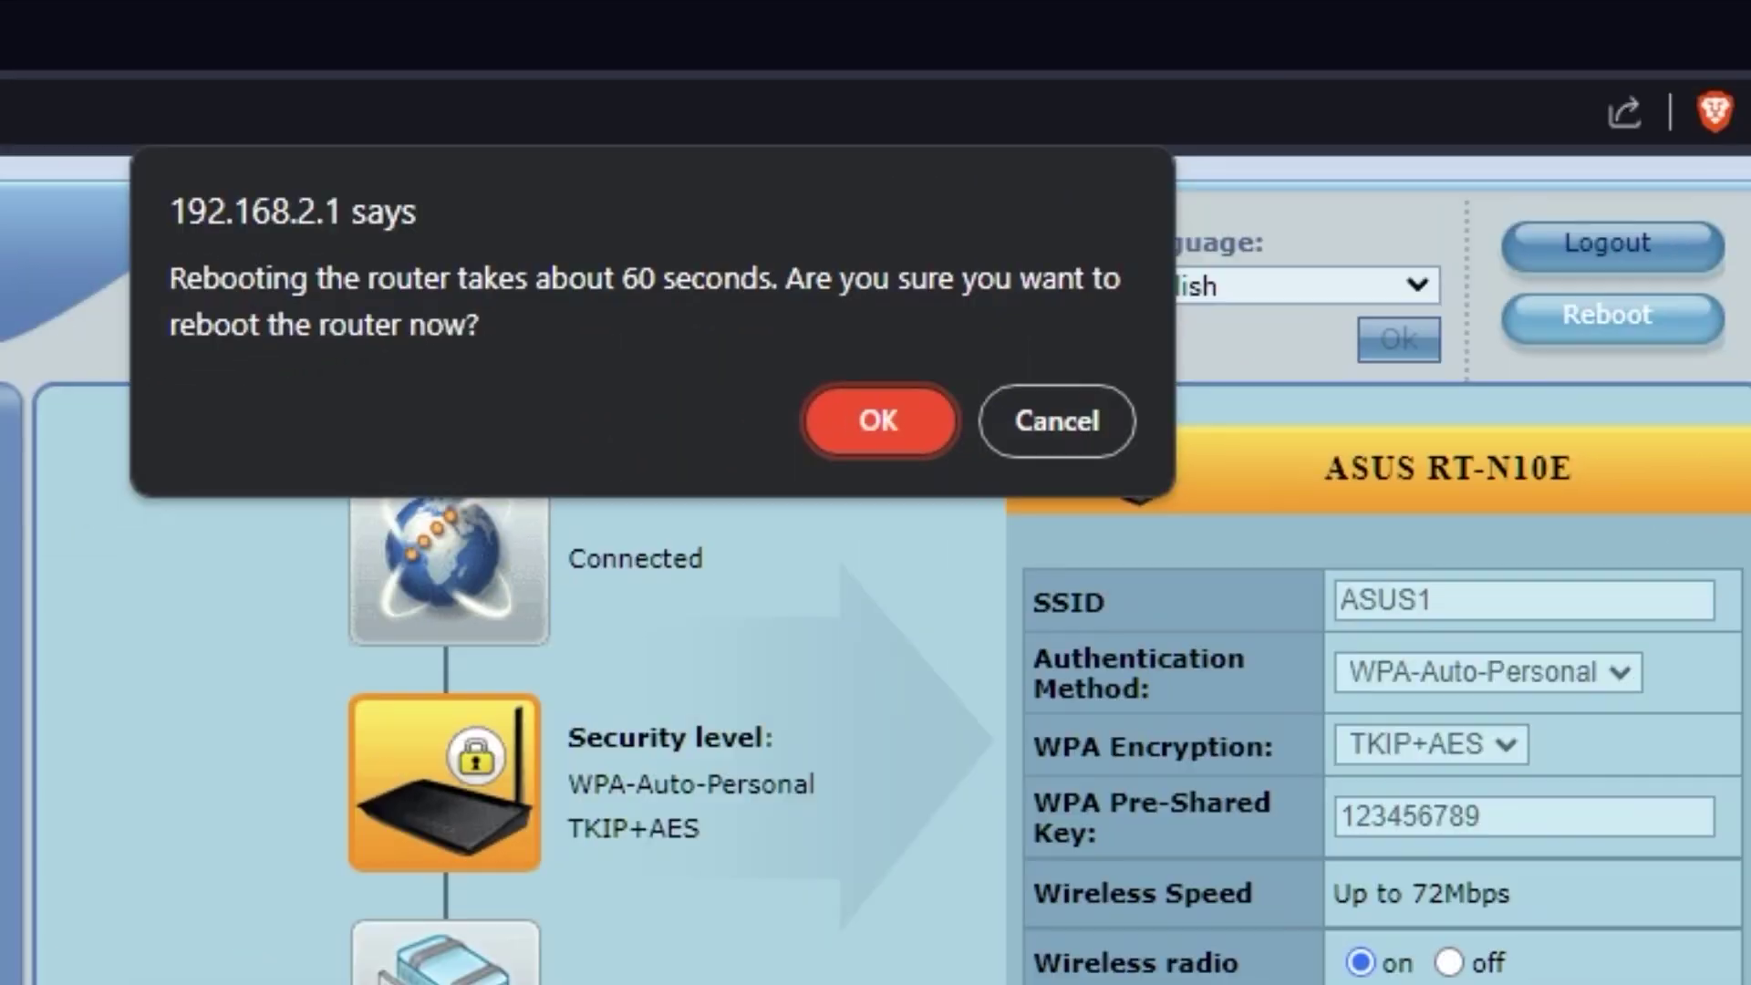
click(878, 424)
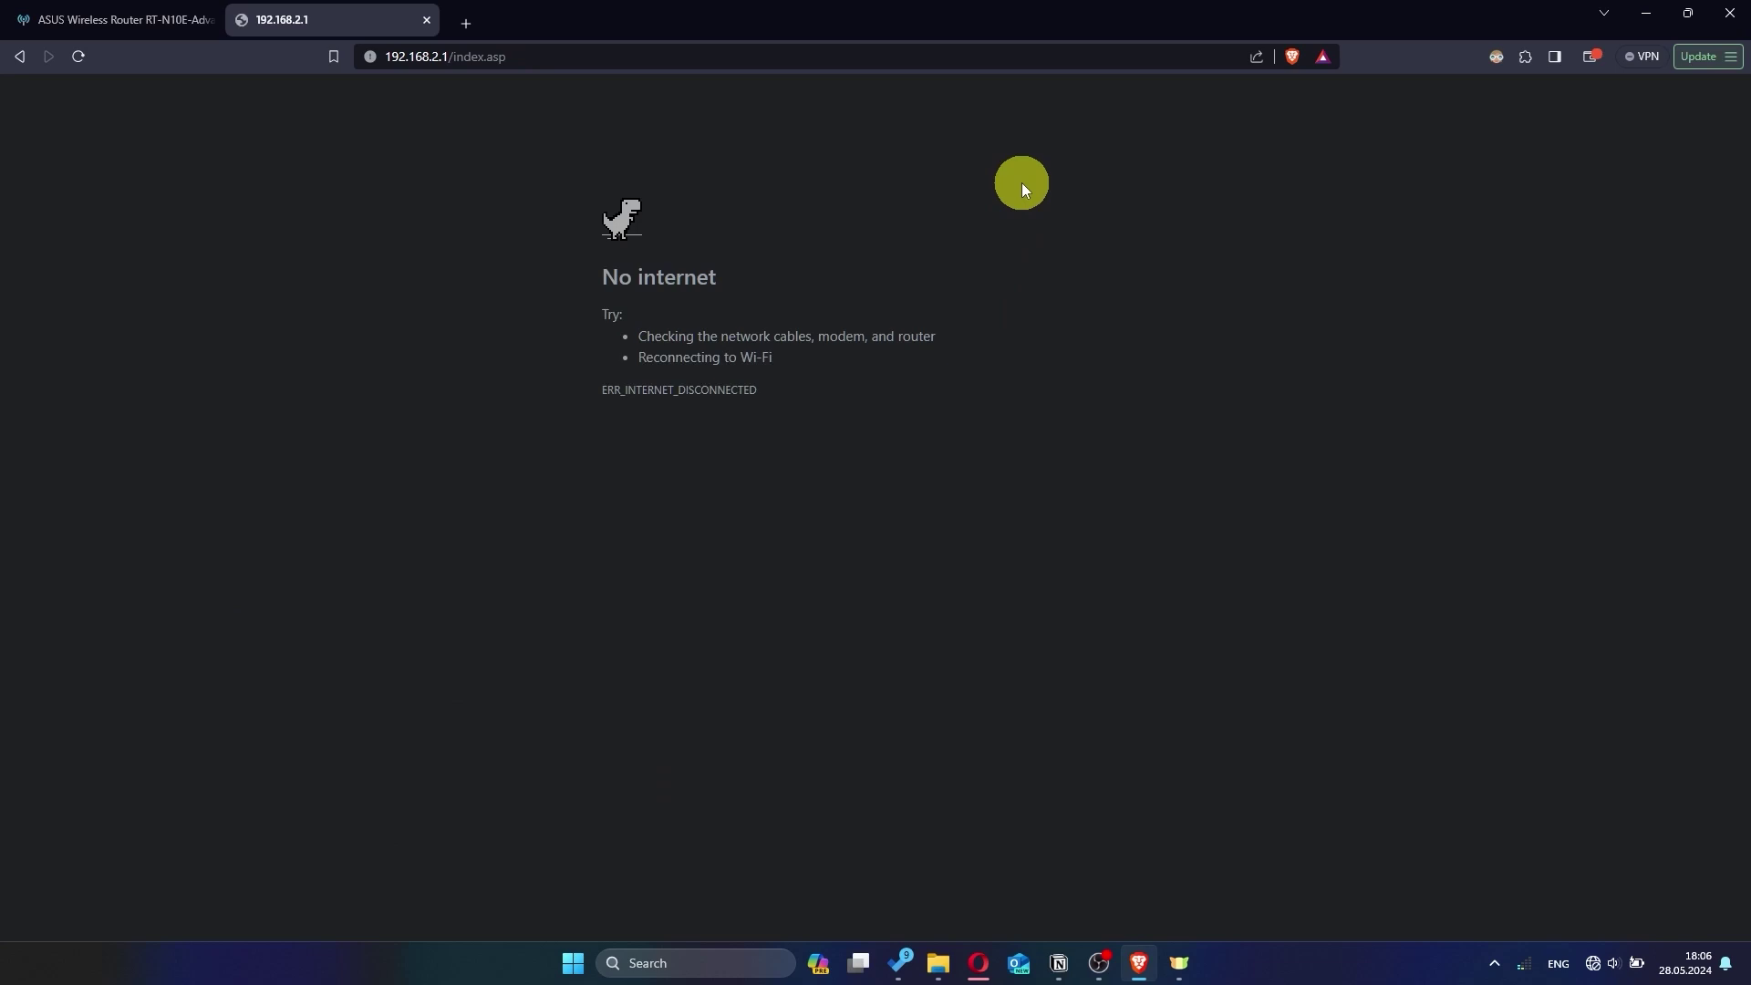
Search Google for 'hhh' to confirm internet access, then close the results tab
text(hh)
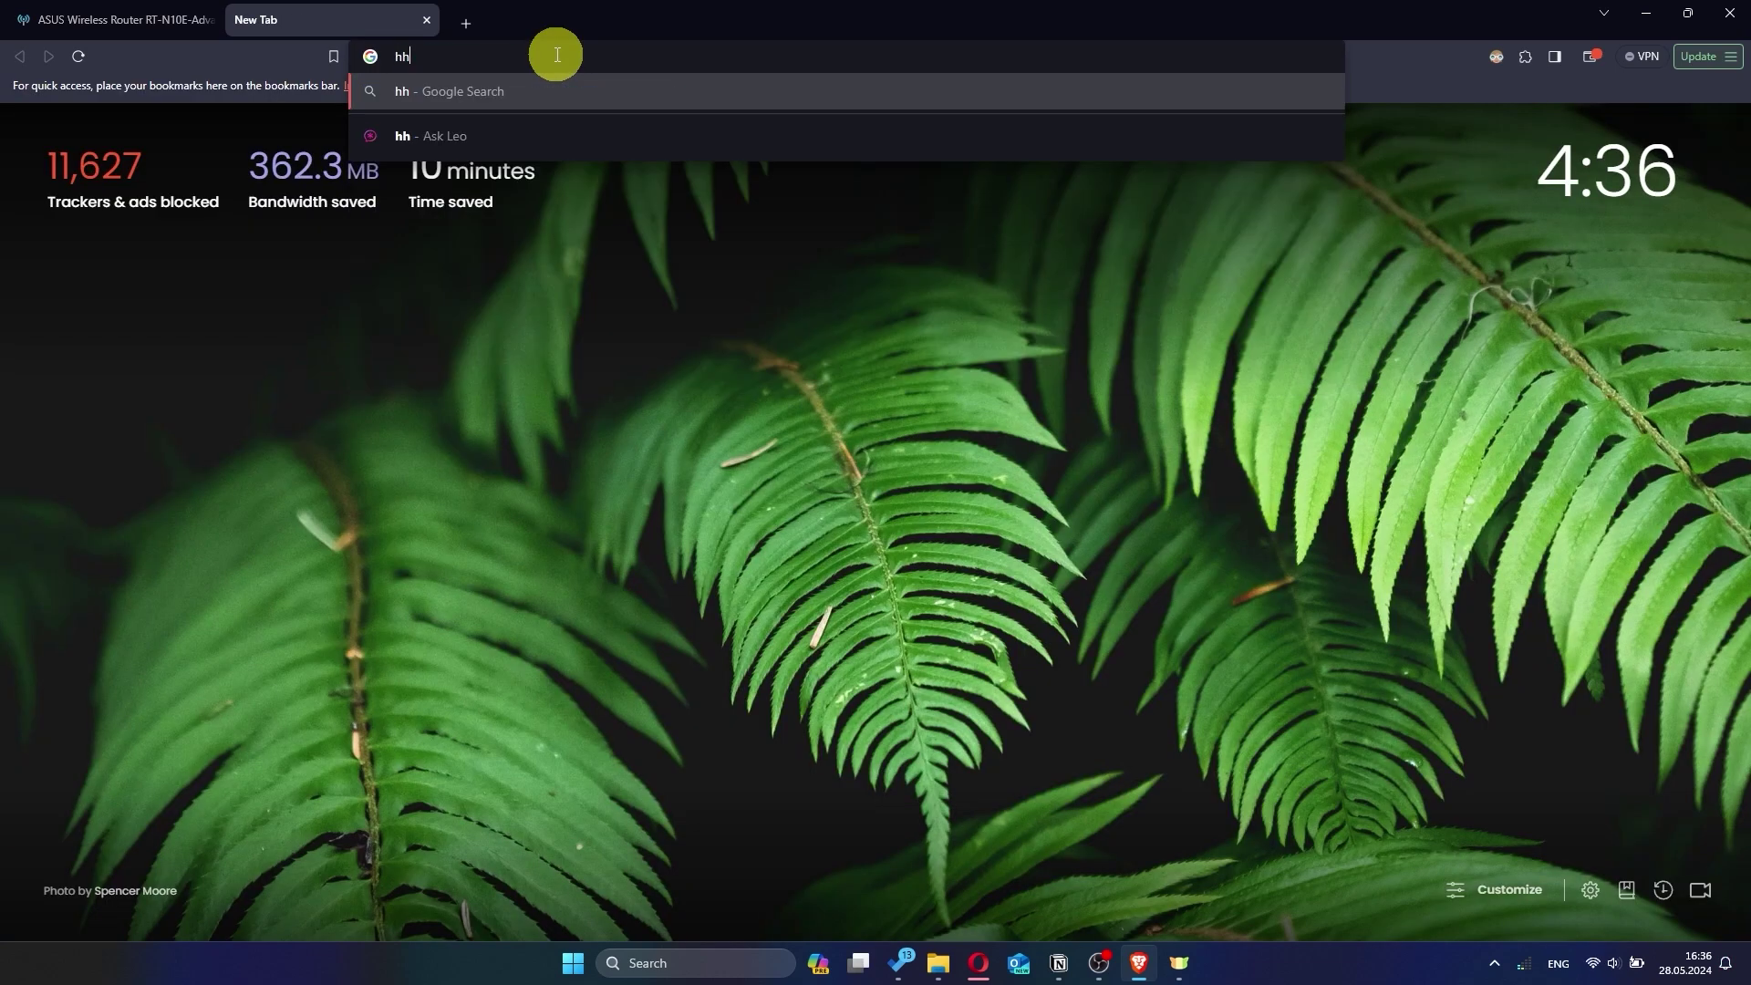
text(h)
key(Return)
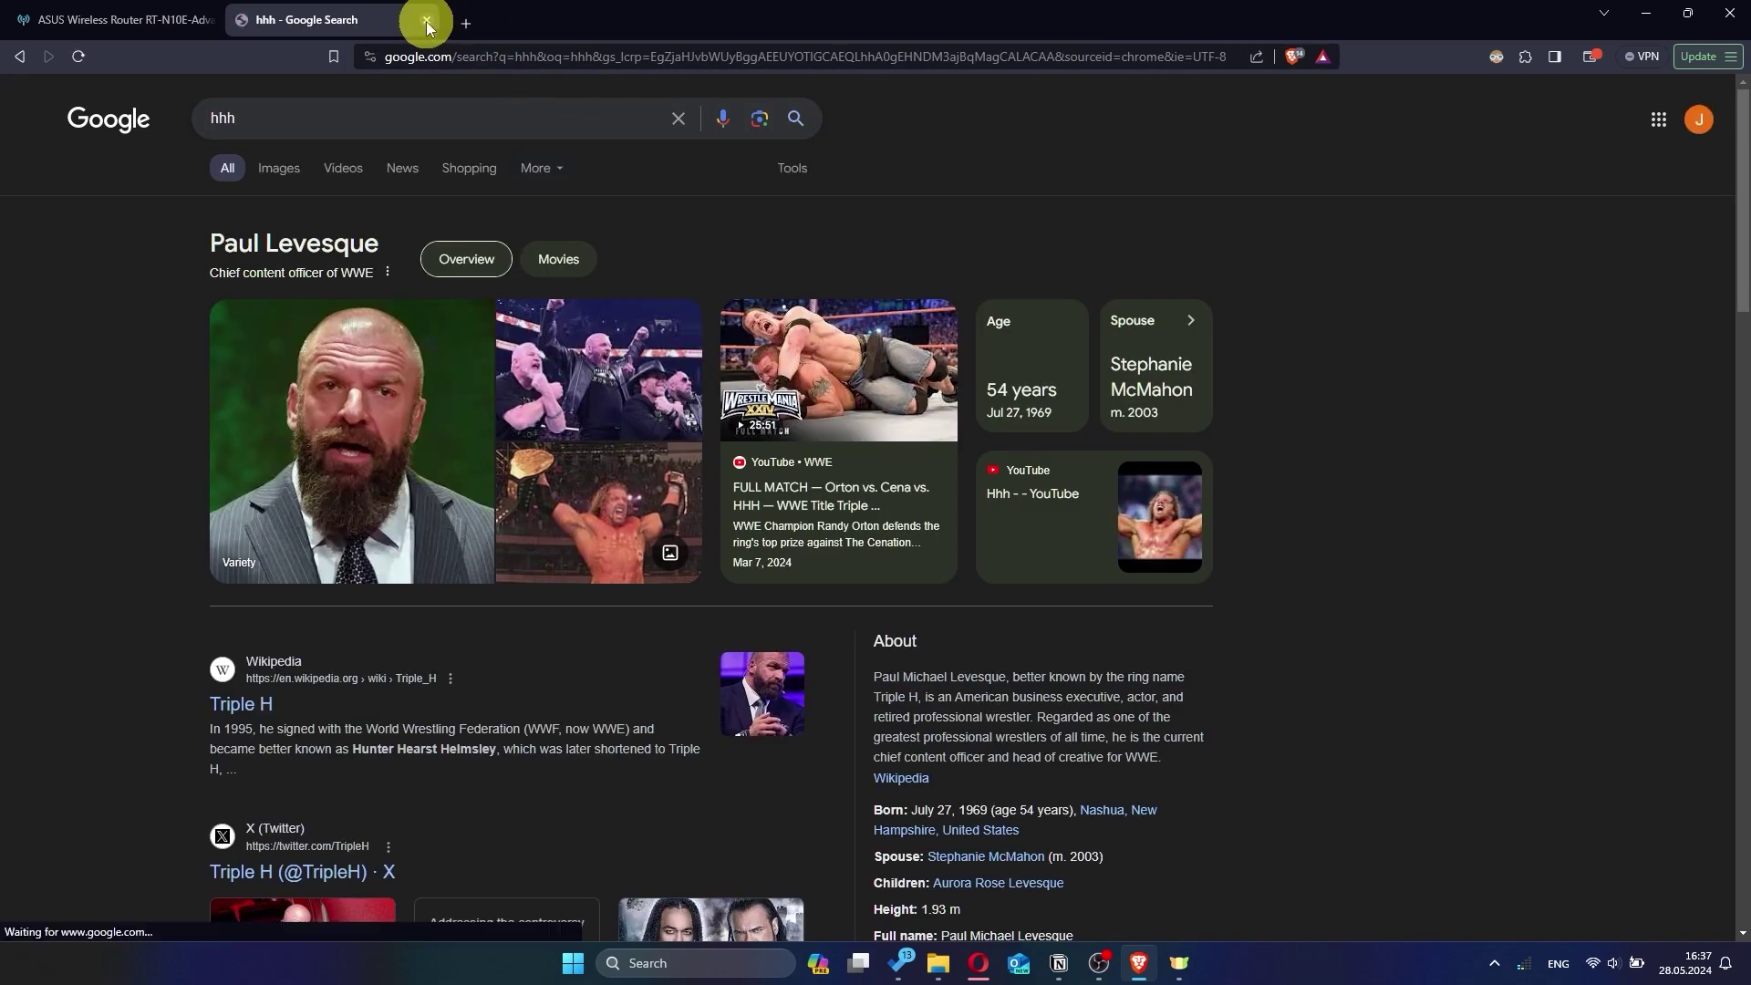
click(427, 20)
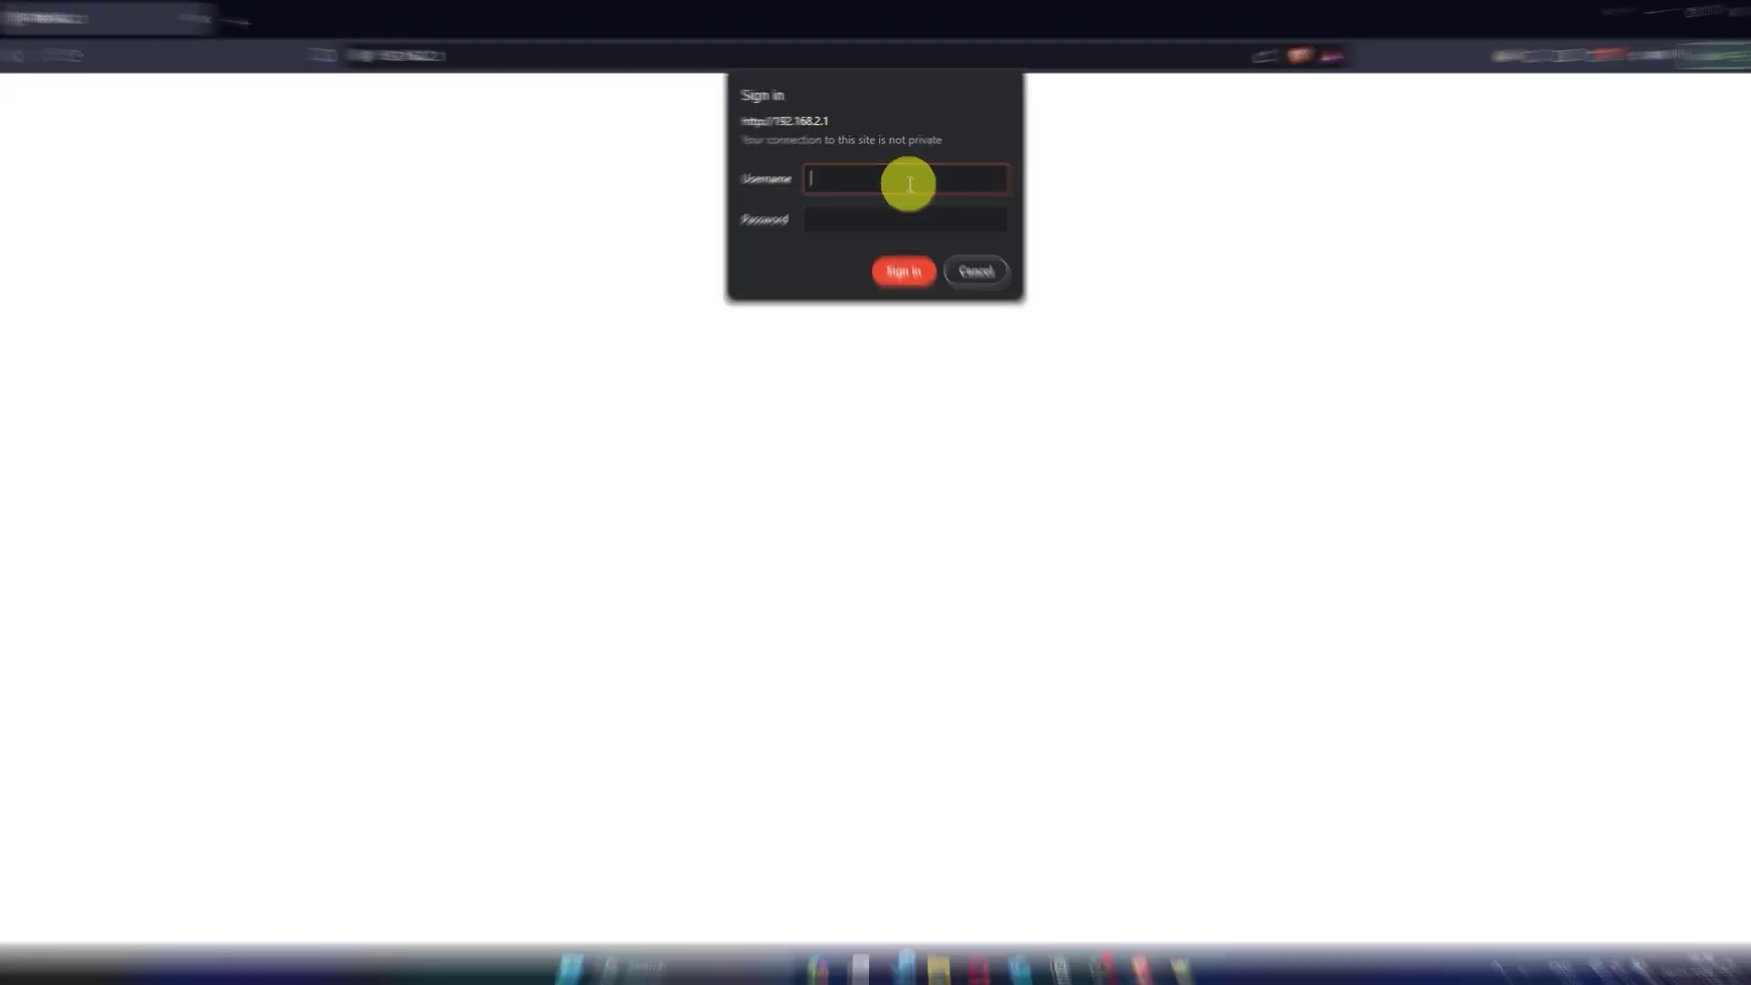
Sign back into 192.168.2.1 with the admin username and password
text(admin)
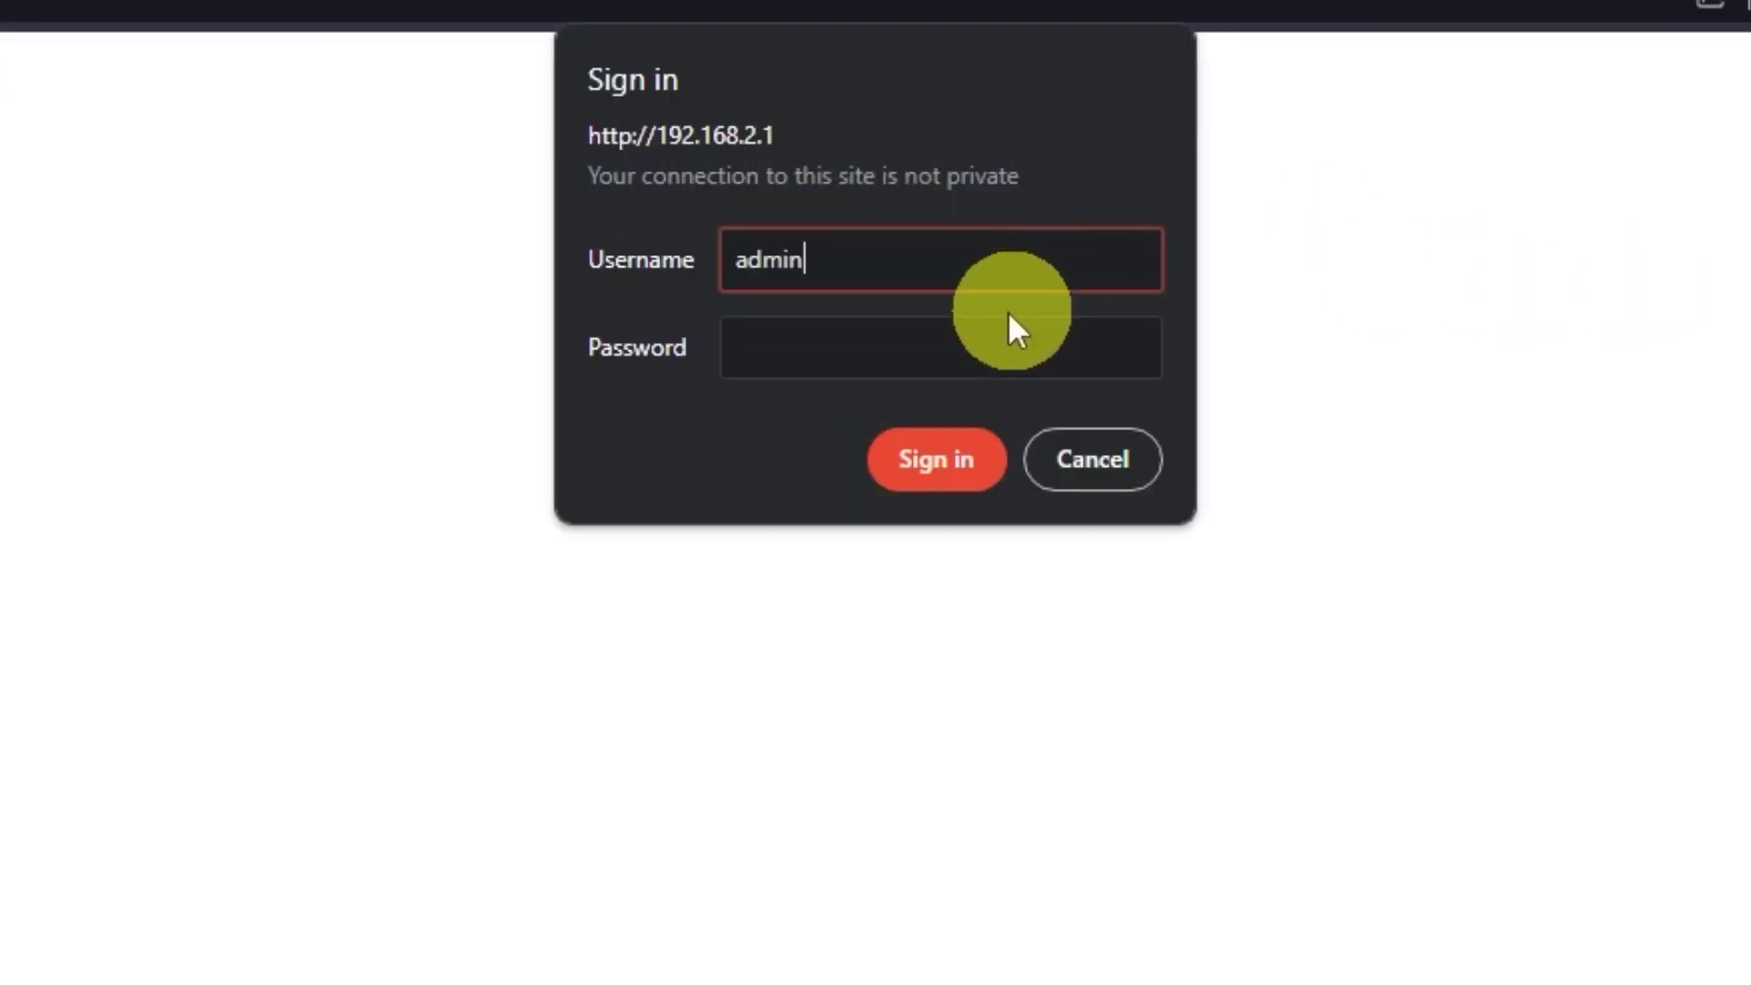
click(1057, 332)
text(admin)
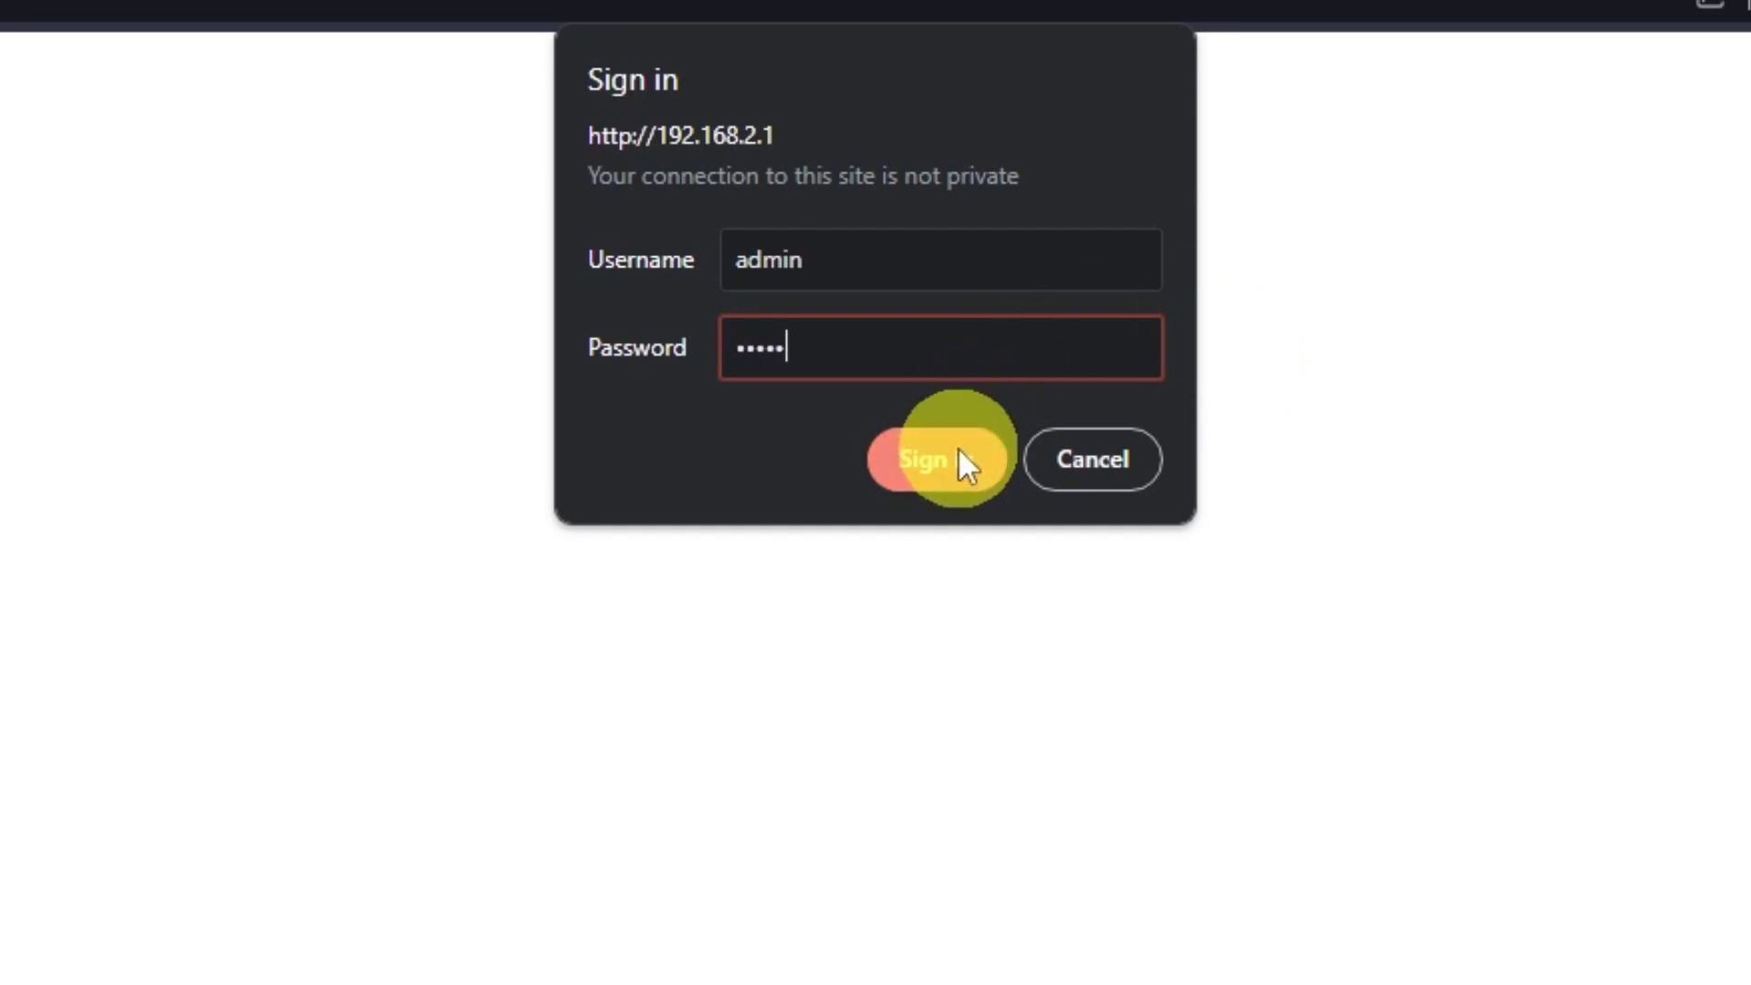
click(964, 457)
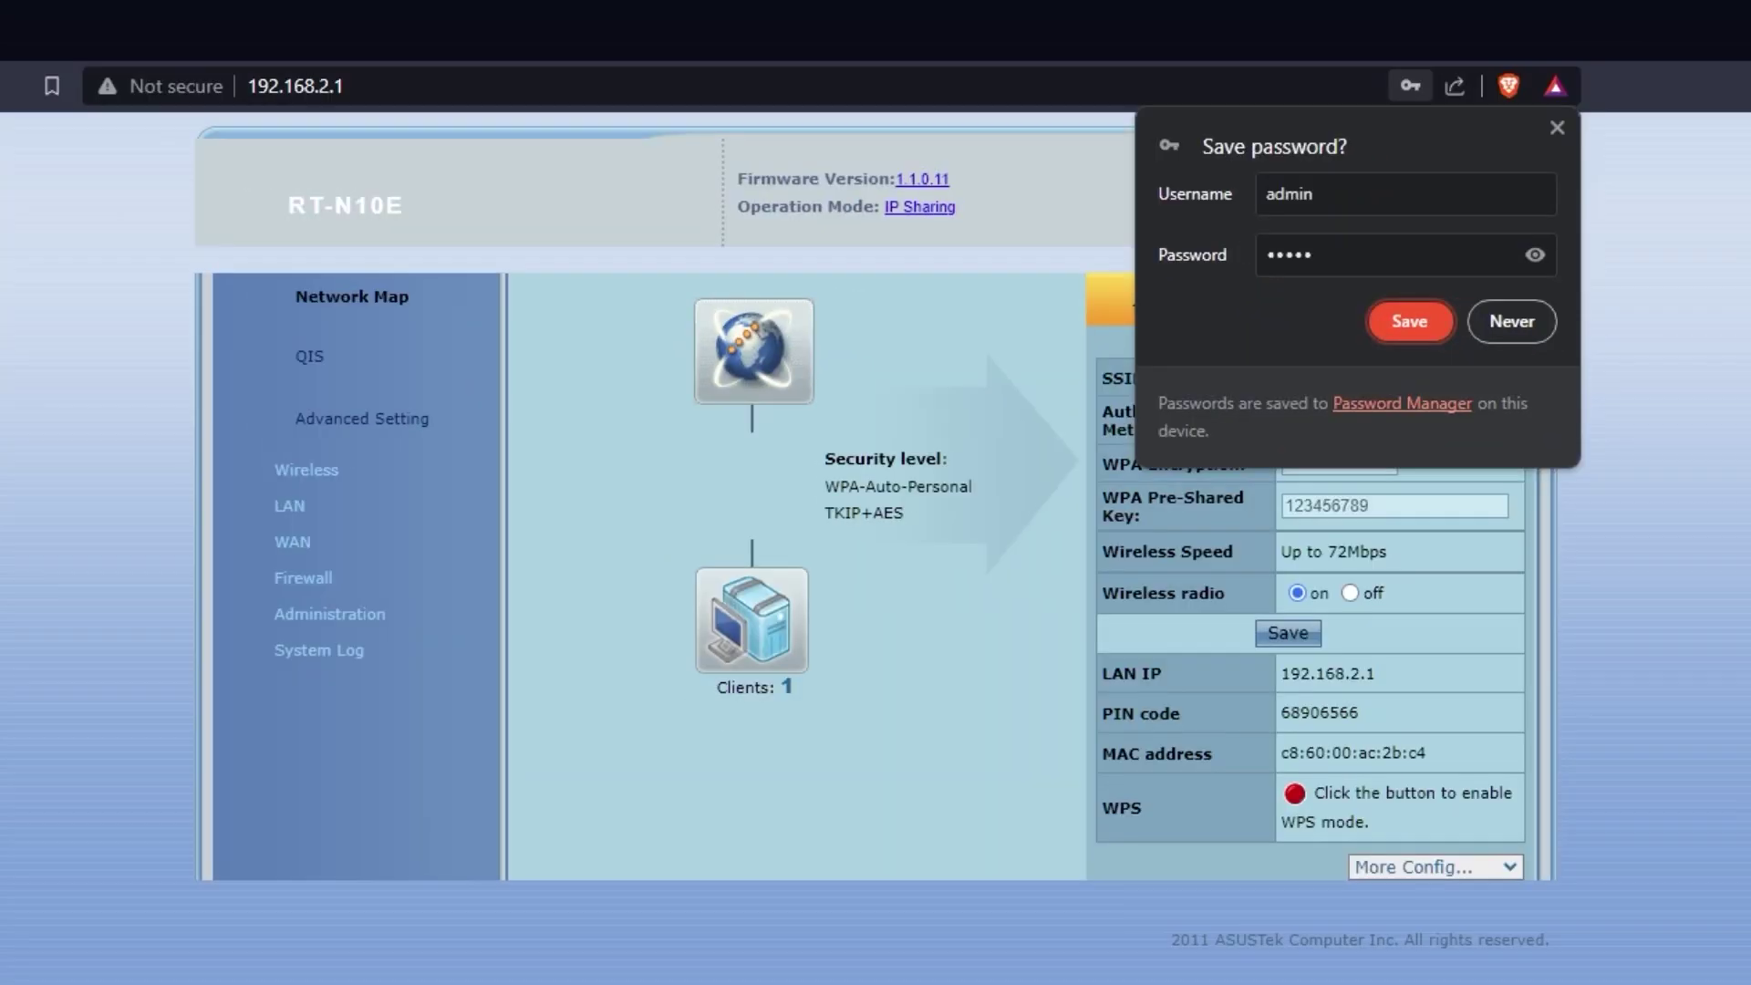
Decline saving the router password and keep the interface language as English
click(1746, 332)
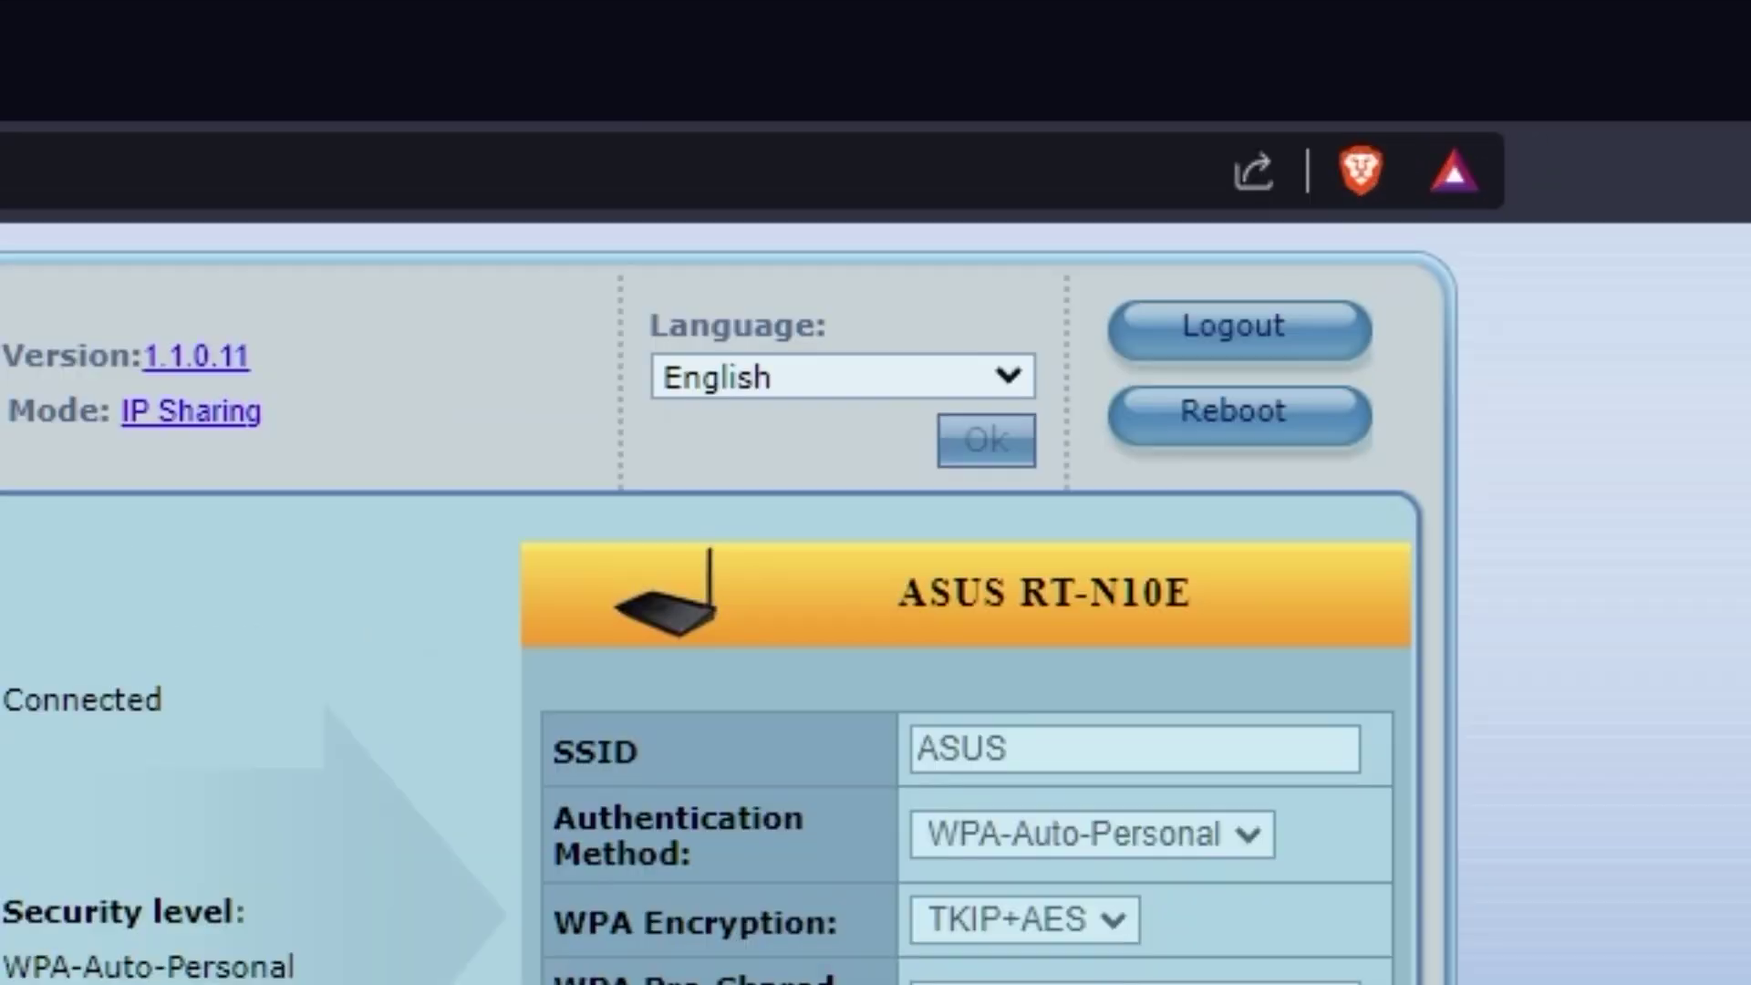
click(1011, 374)
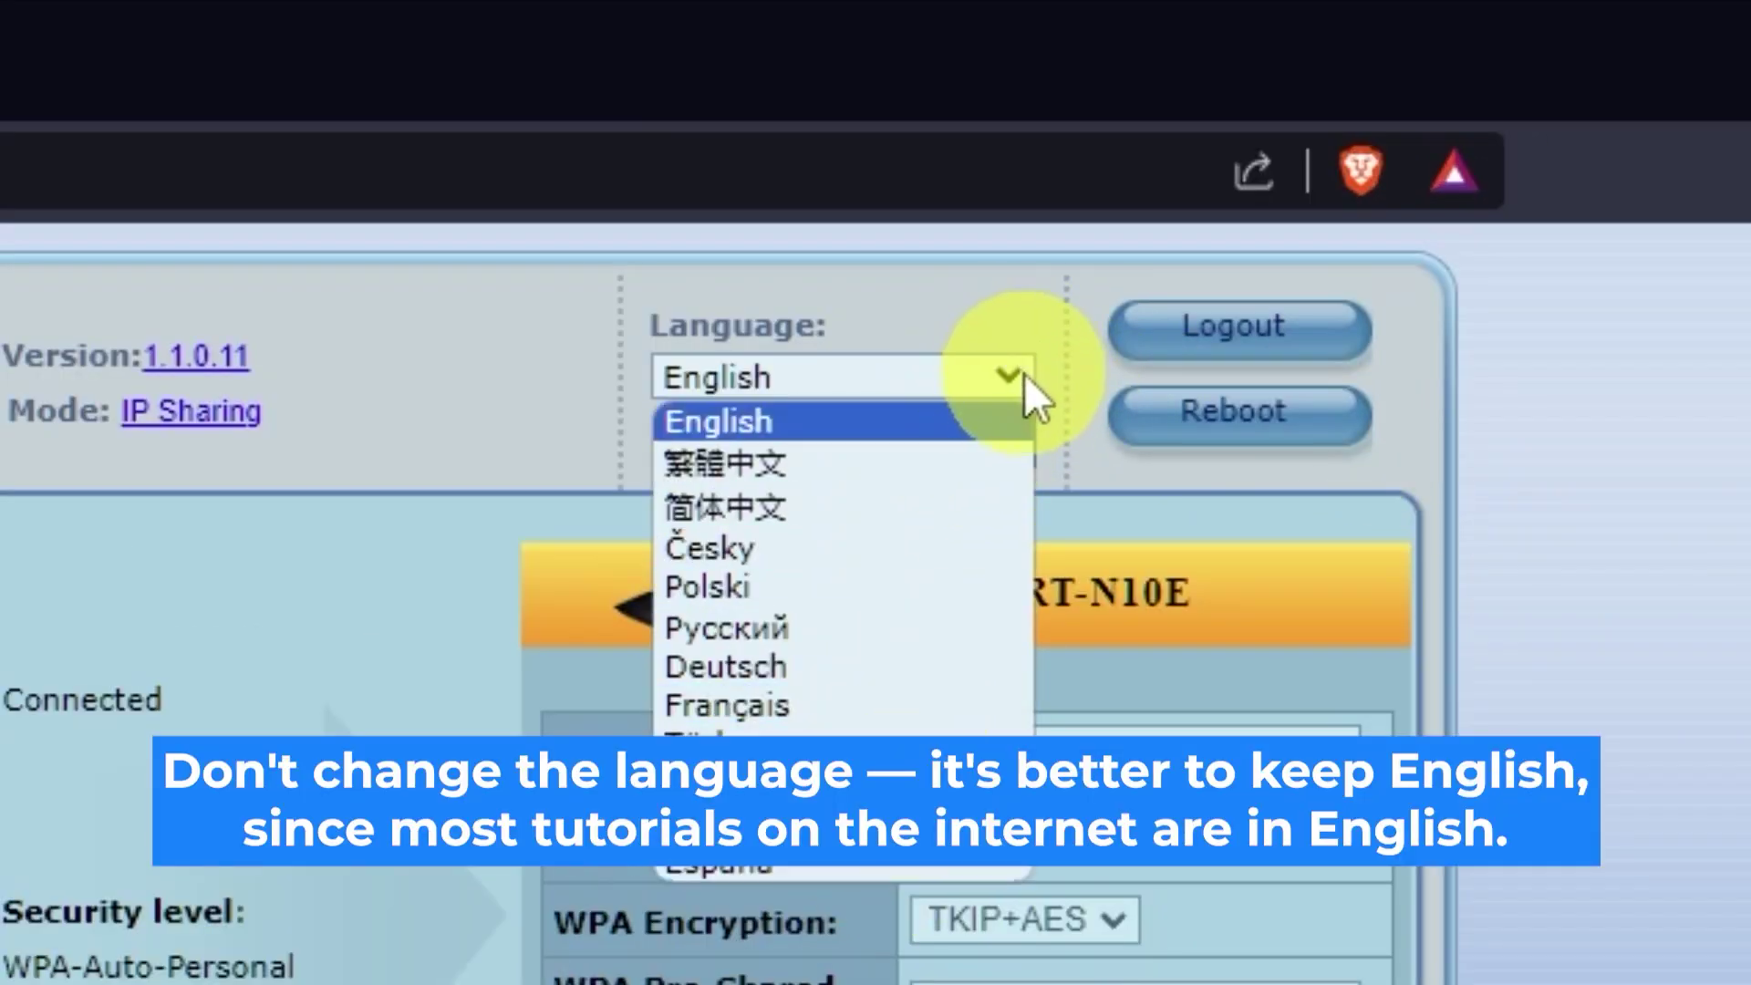
click(1015, 377)
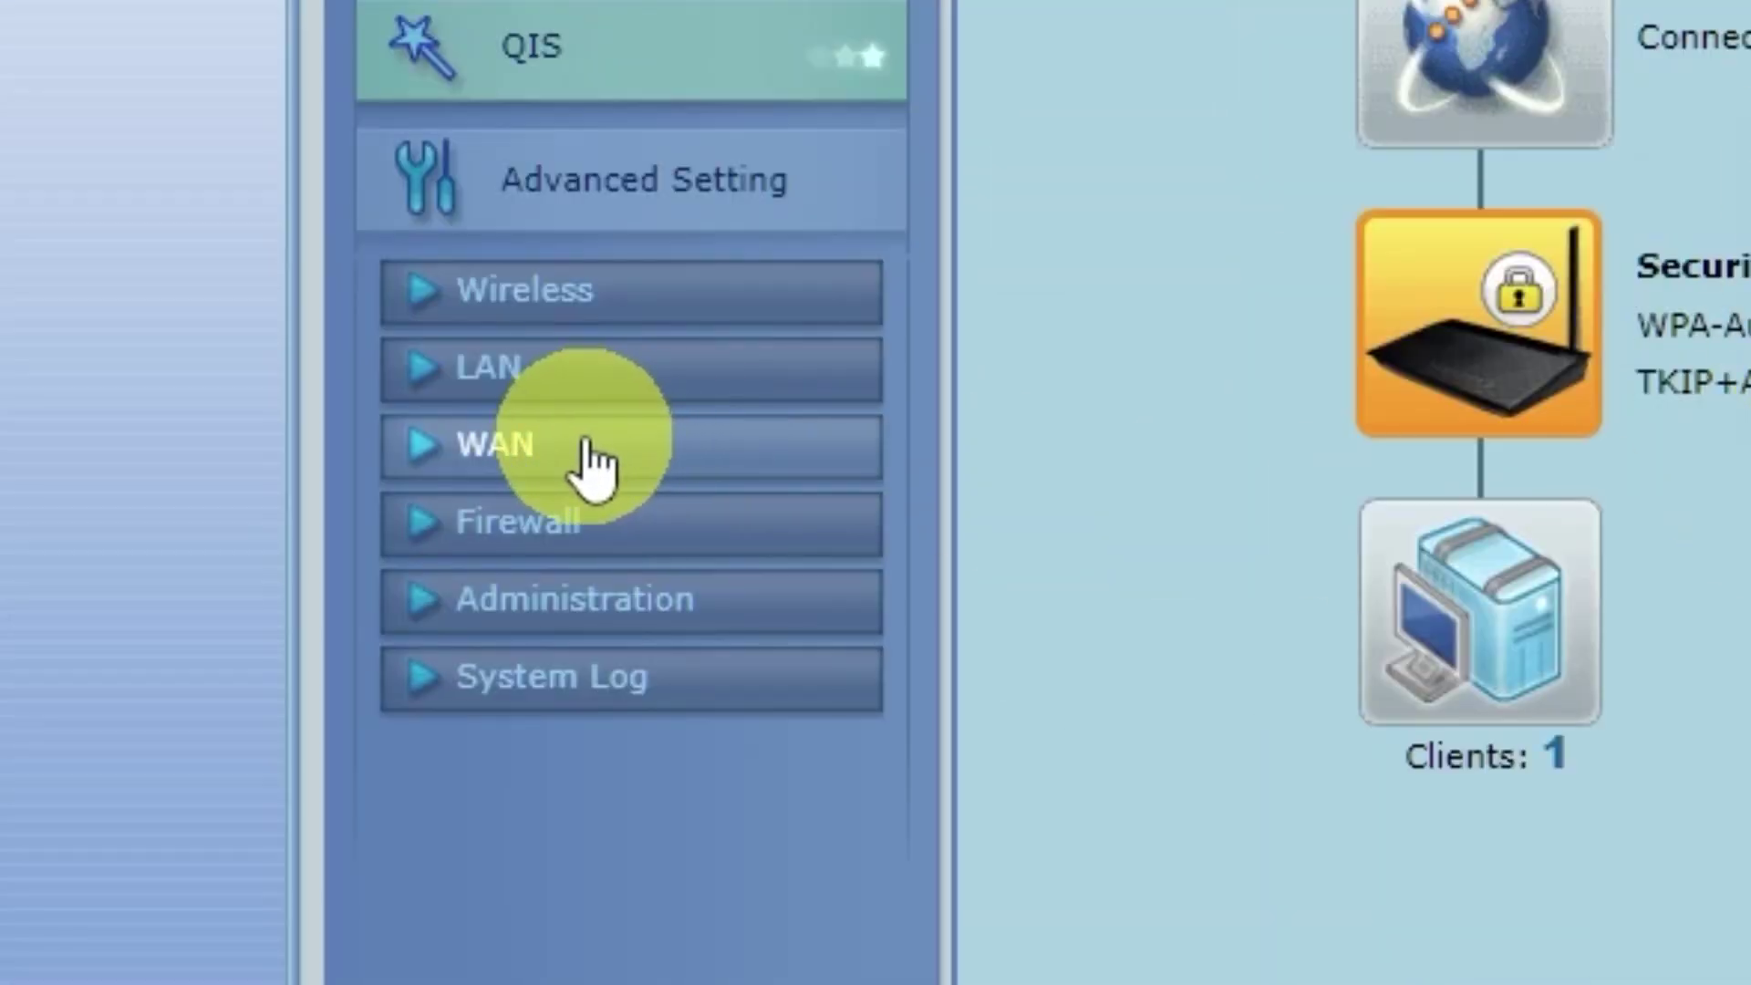
click(593, 465)
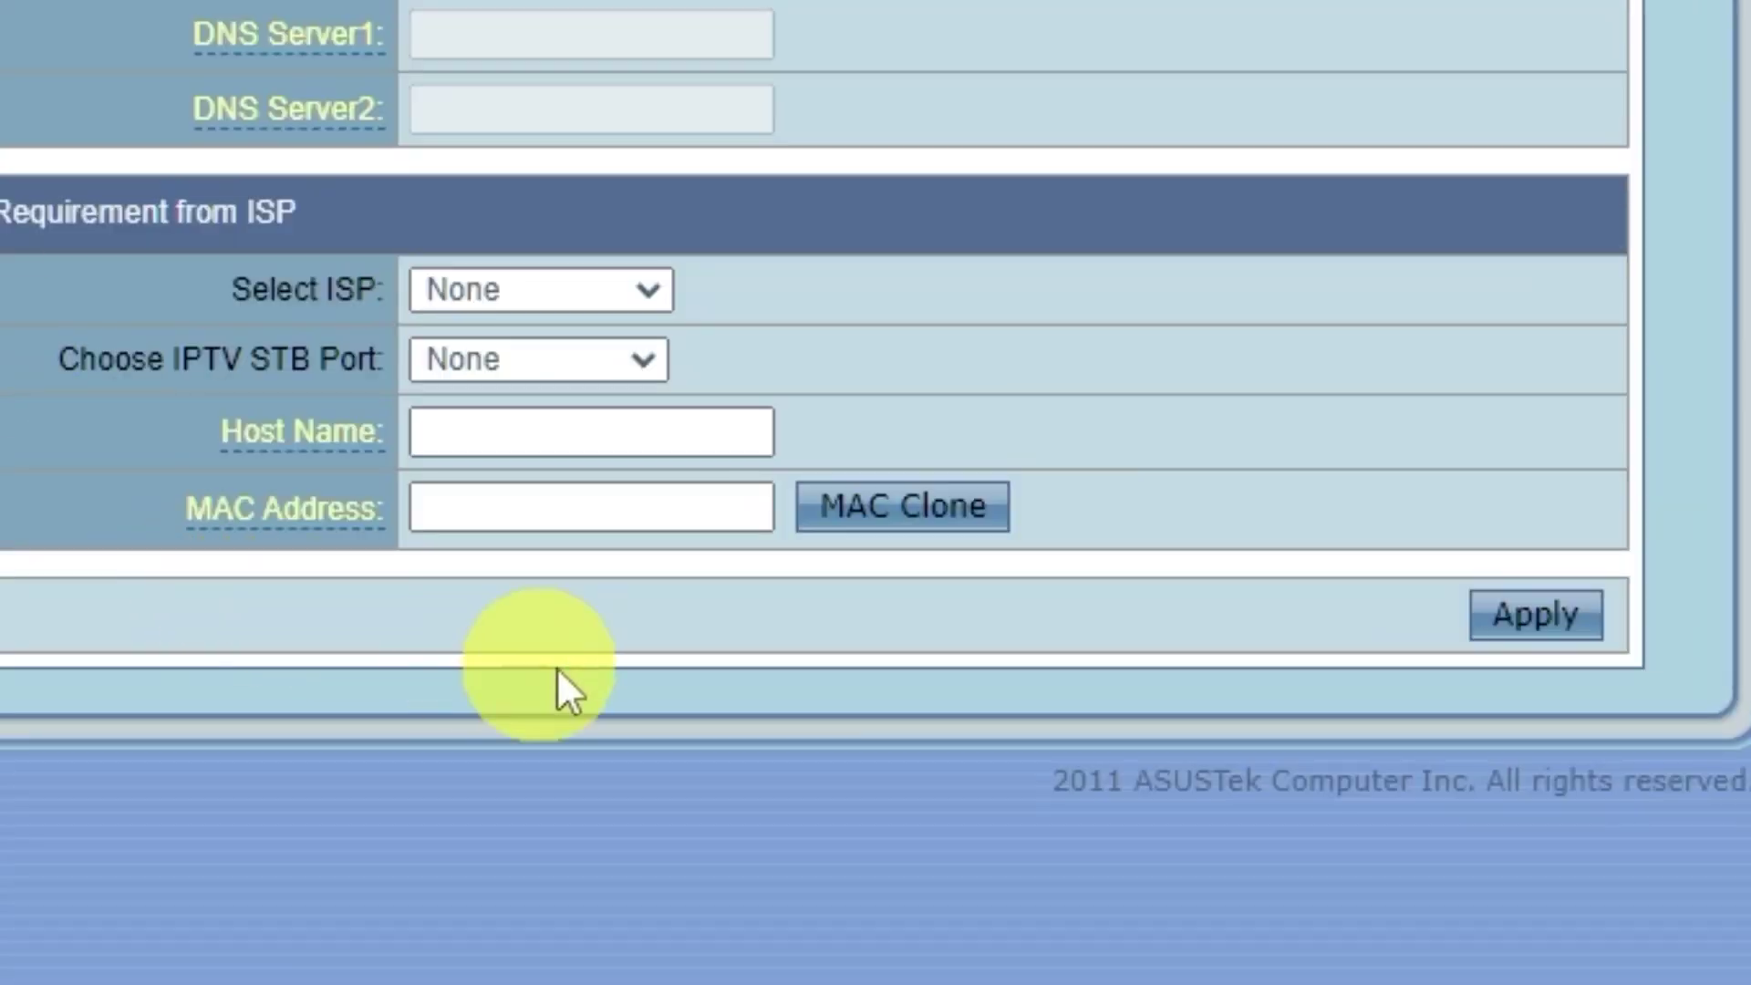
click(958, 515)
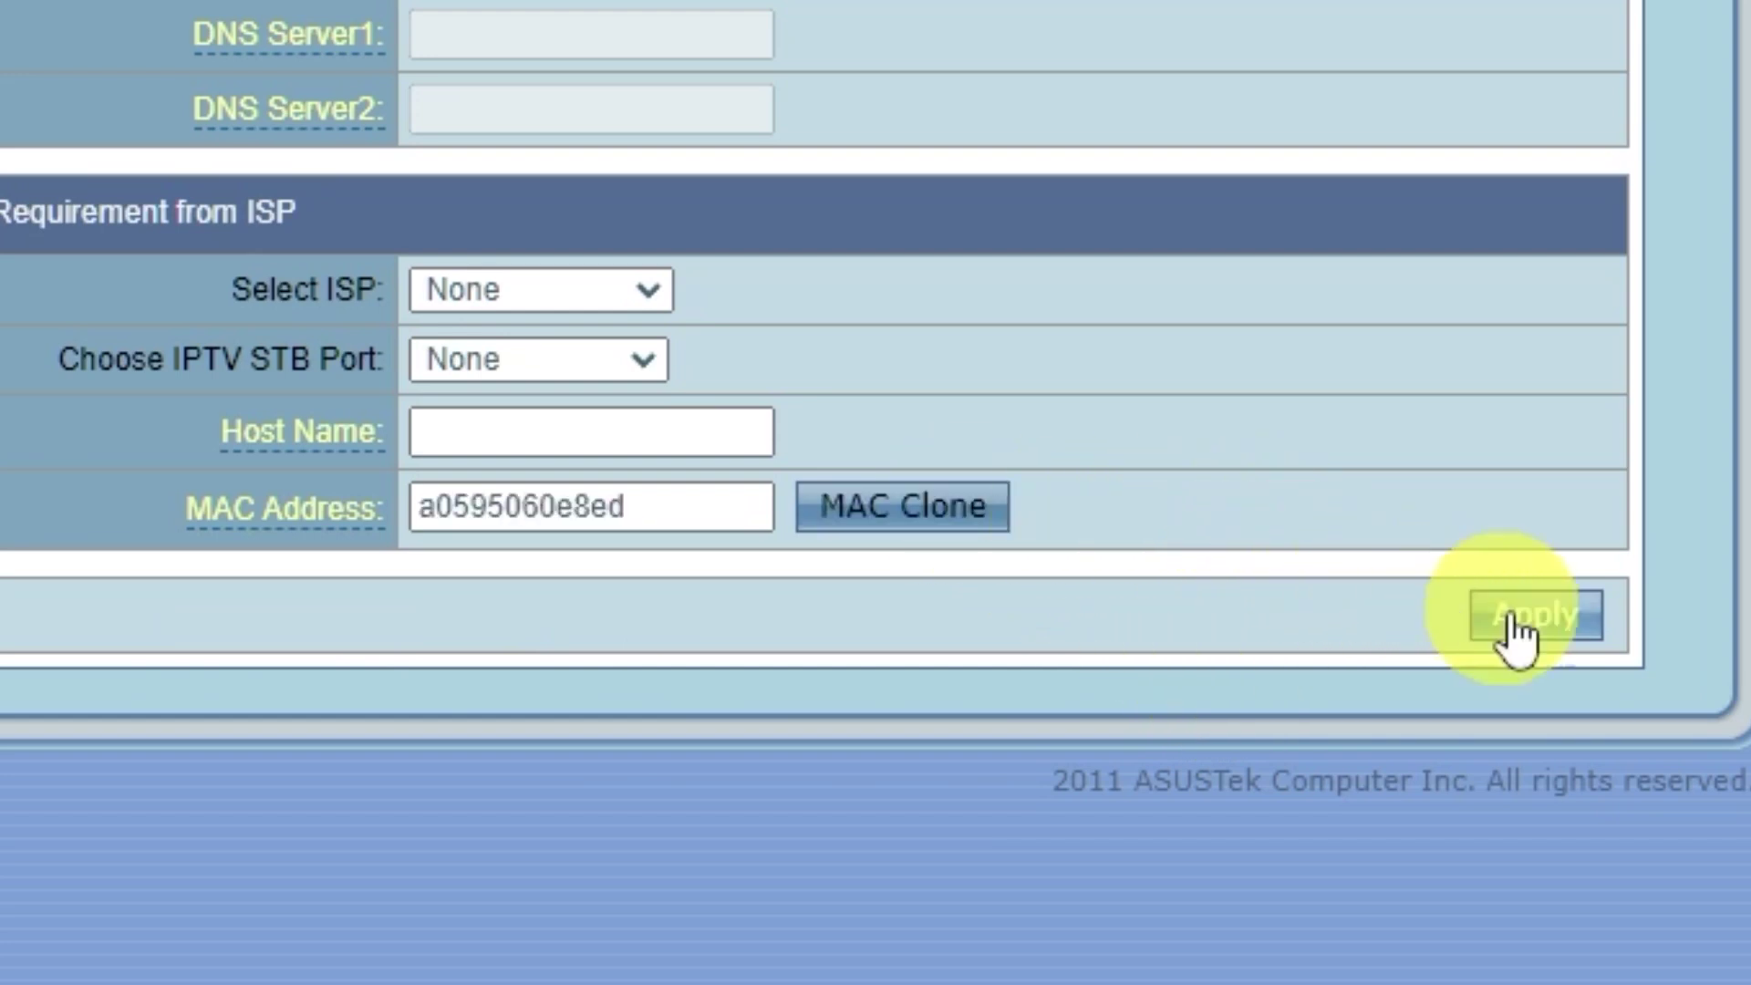
click(1585, 617)
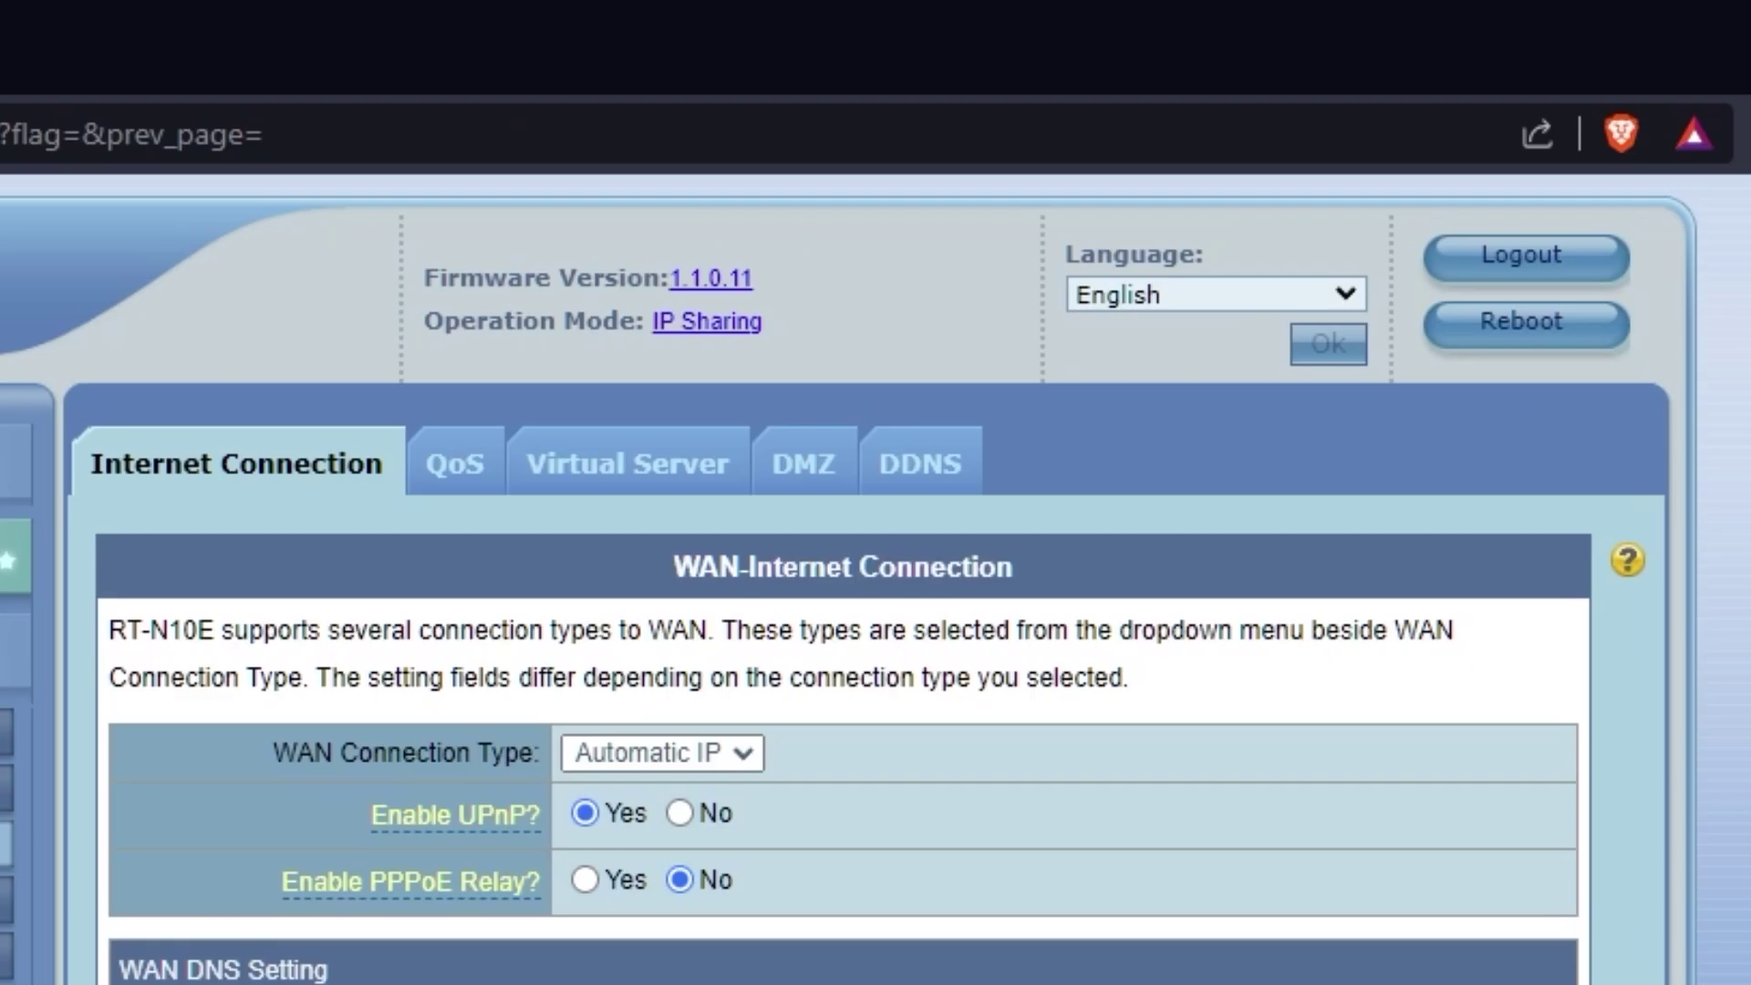
Reboot the router, then search Google for 'hhh' in a new tab to confirm internet access
click(1554, 342)
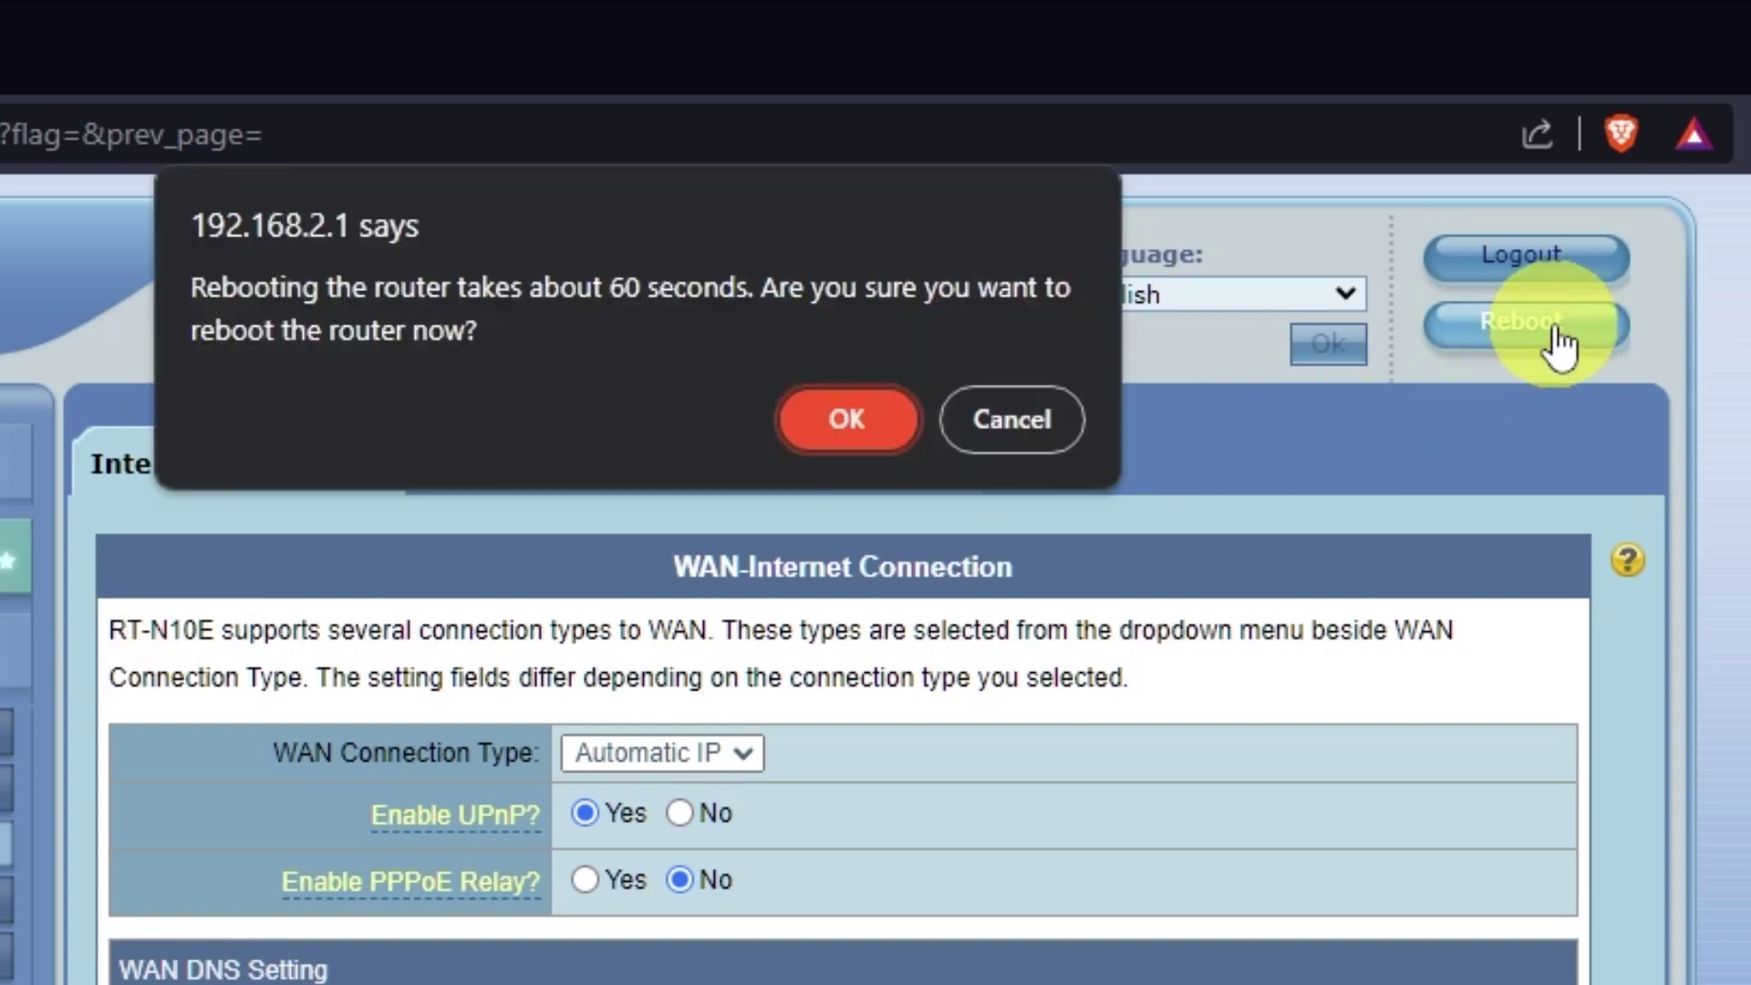
click(879, 413)
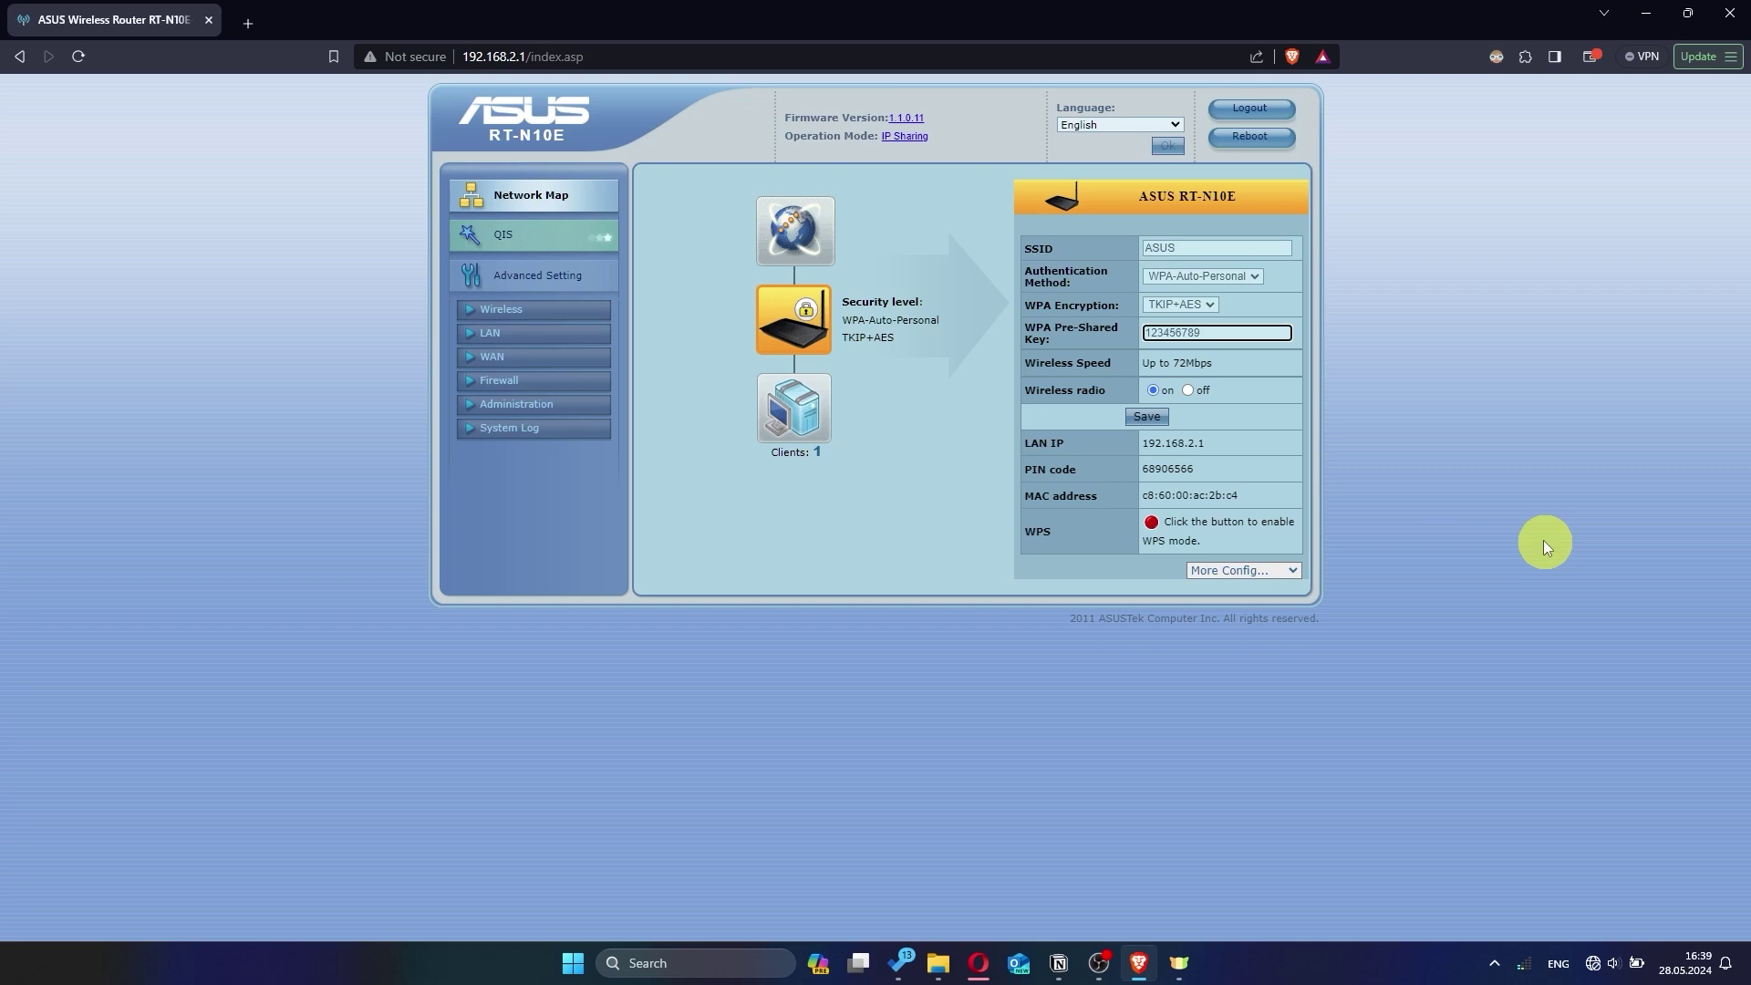
click(248, 23)
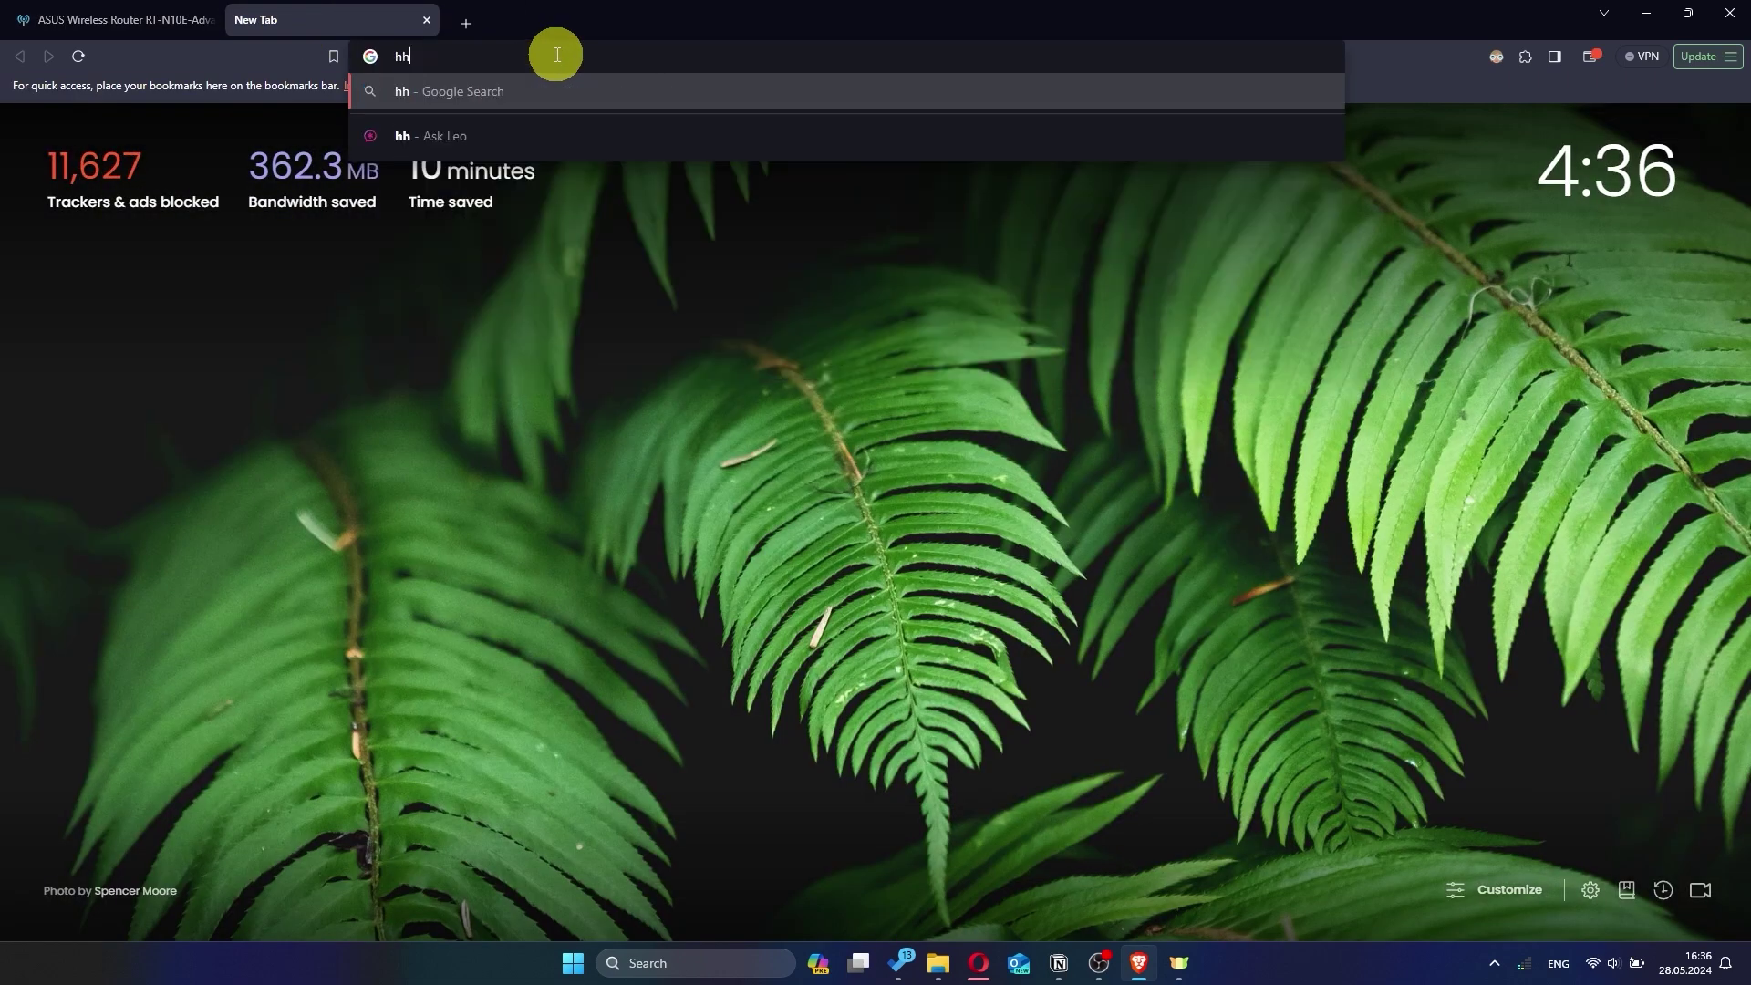
text(hh)
key(Return)
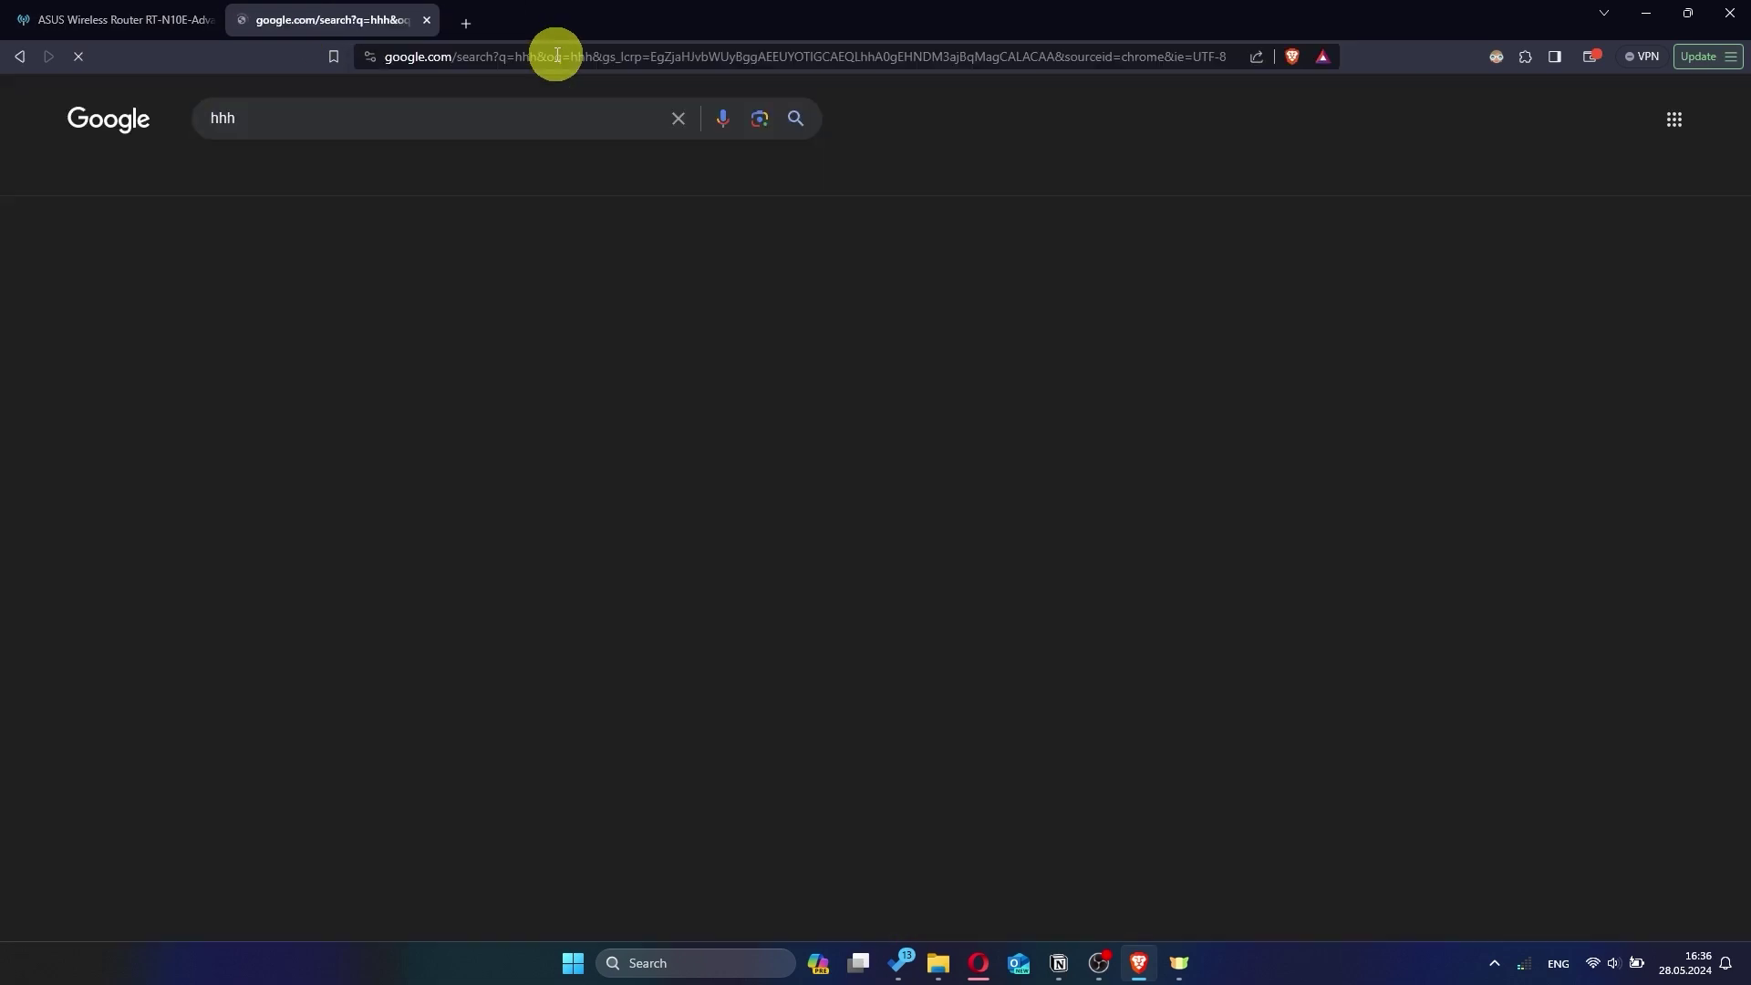